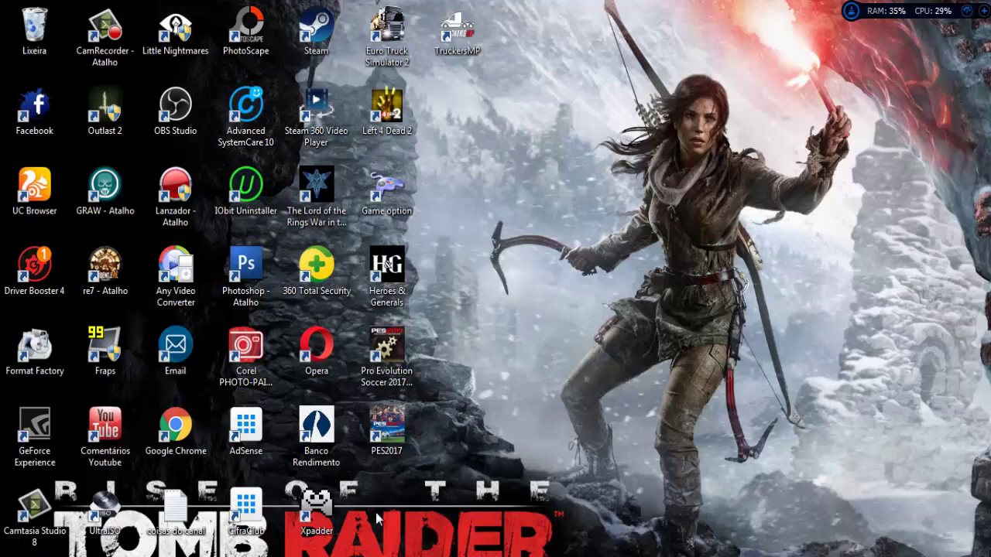
Switch to the browser, review the Visual C++ runtimes included in All in One Runtimes, and minimize the window
{"action": "key", "text": "alt+Tab"}
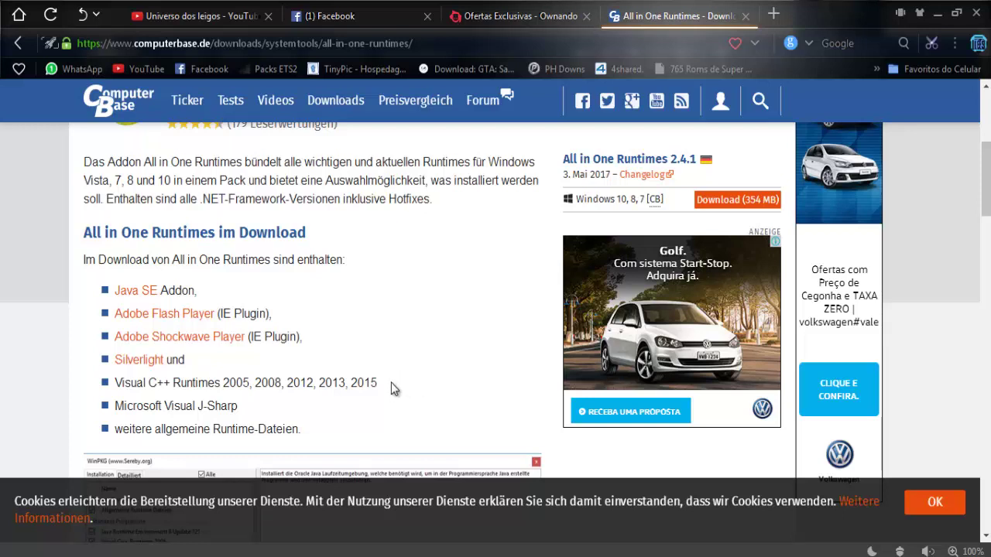
{"action": "mouse_move", "coordinate": [380, 384]}
{"action": "left_mouse_down"}
{"action": "mouse_move", "coordinate": [131, 392]}
{"action": "mouse_move", "coordinate": [369, 383]}
{"action": "mouse_move", "coordinate": [379, 400]}
{"action": "left_mouse_up"}
{"action": "left_click", "coordinate": [126, 391]}
{"action": "left_click", "coordinate": [937, 13]}
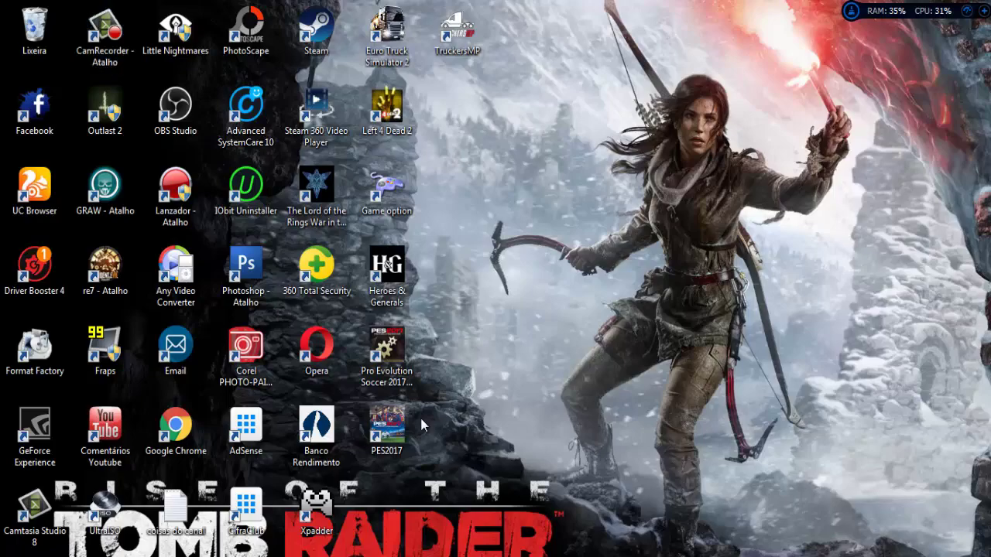
Open the PCSX2+BiosByUniiversoDosLeigos folder inside Emulador PS2 versão 1.4+Bios in Downloads
{"action": "left_click", "coordinate": [62, 556]}
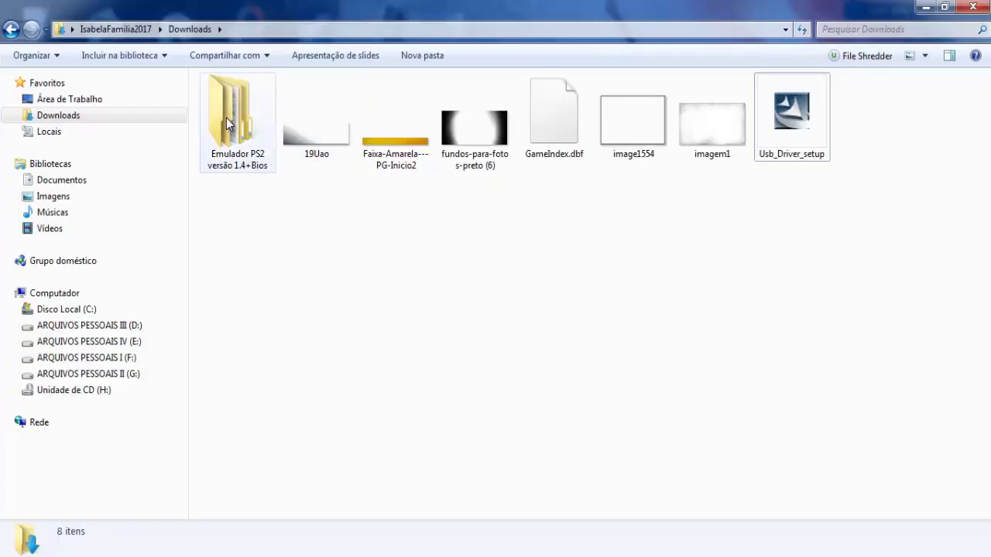
{"action": "left_click", "coordinate": [261, 157]}
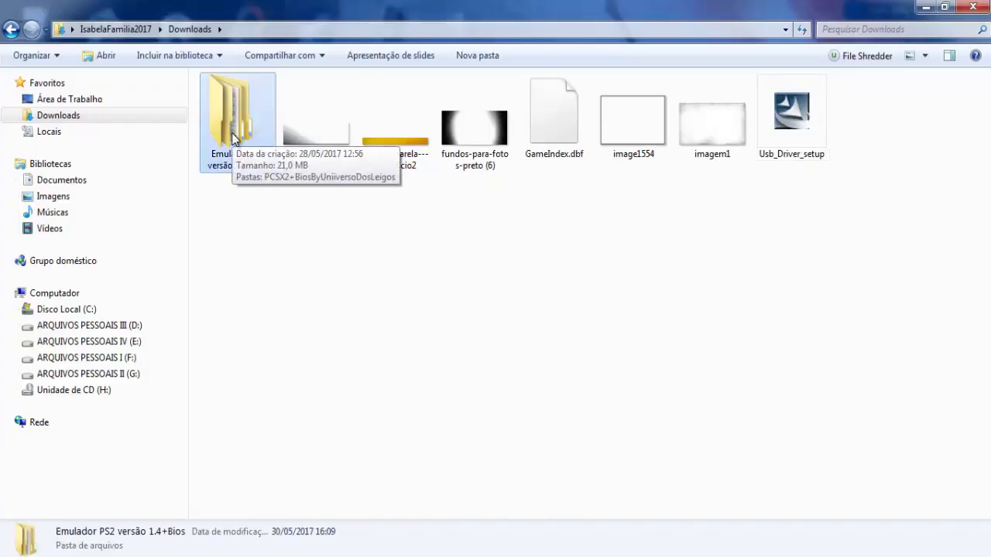
{"action": "double_click", "coordinate": [234, 138]}
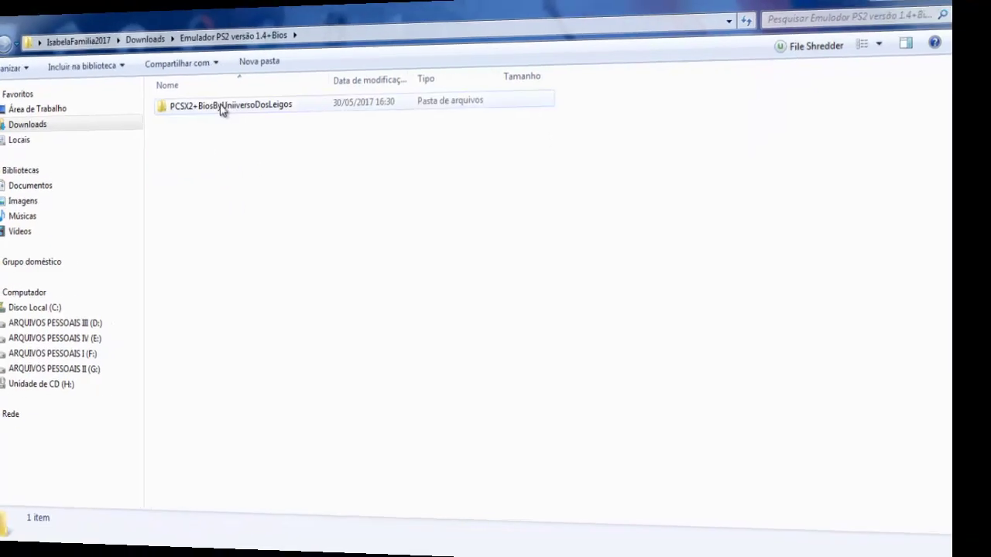
{"action": "double_click", "coordinate": [243, 100]}
Install PCSX2 1.4.0 from pcsx2-1.4.0-setup with all components selected and close the installer
{"action": "left_click", "coordinate": [115, 141]}
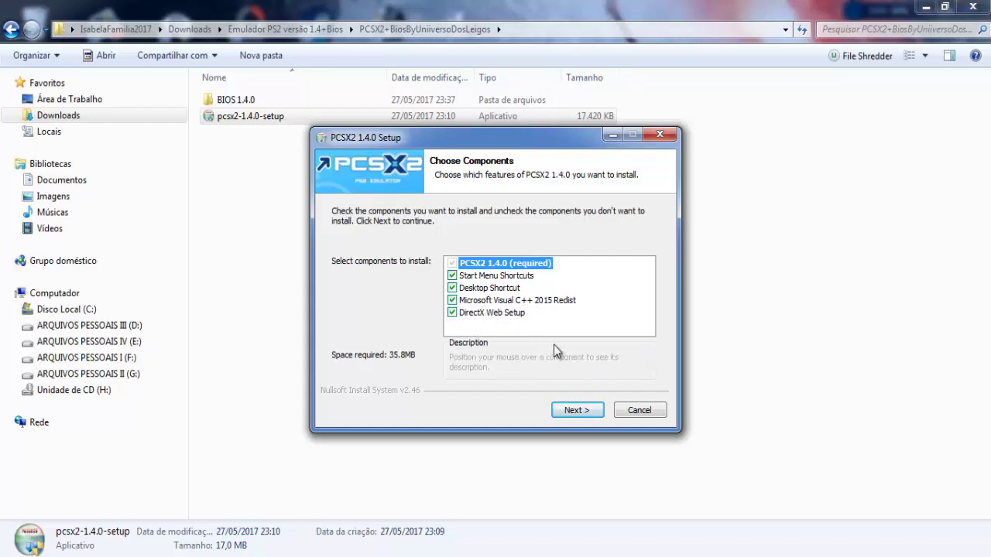
{"action": "left_click", "coordinate": [577, 411]}
{"action": "left_click", "coordinate": [577, 411]}
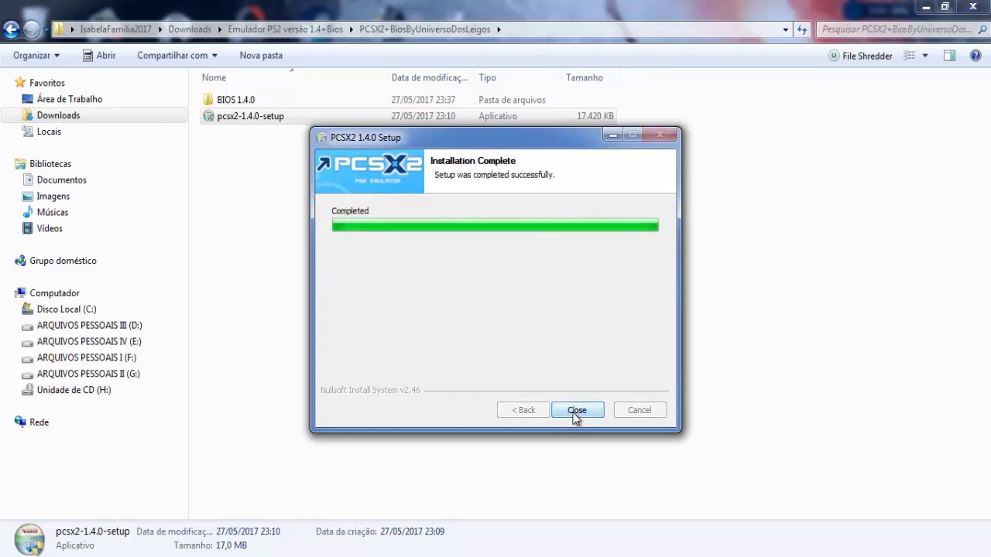
{"action": "left_click", "coordinate": [577, 411]}
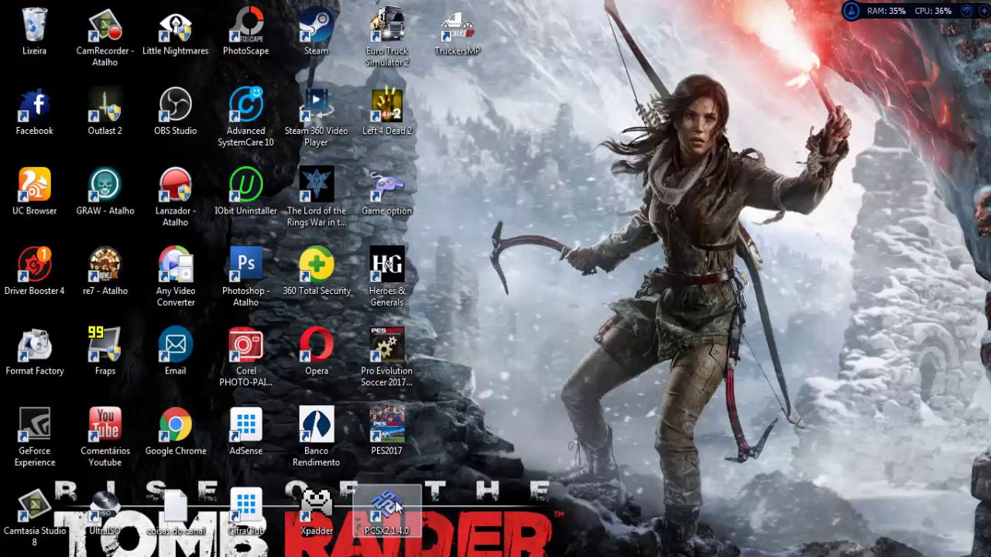
Launch PCSX2 1.4.0 from its desktop shortcut and accept the default language and plug-ins in the first-time configuration
{"action": "left_click_drag", "start_coordinate": [602, 199], "coordinate": [509, 300]}
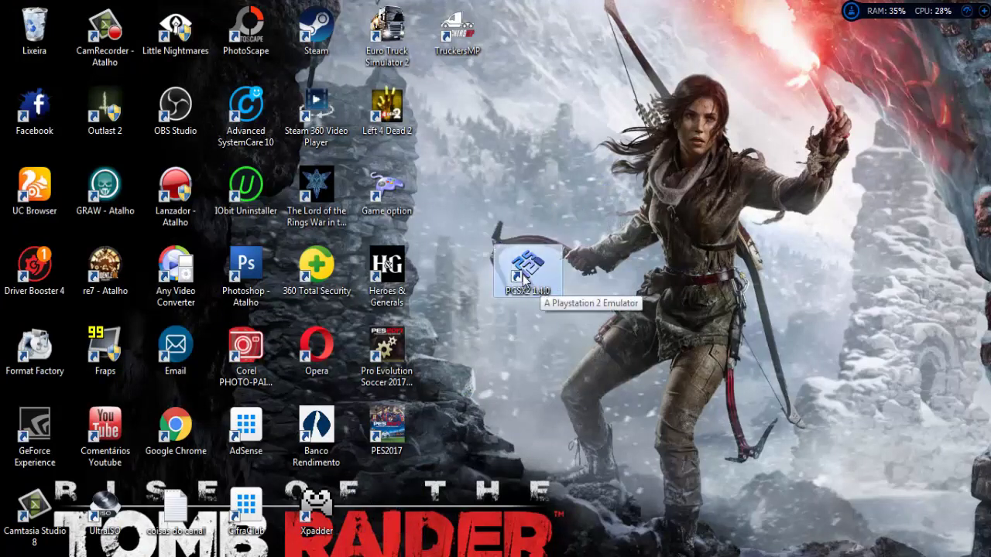
{"action": "double_click", "coordinate": [524, 279]}
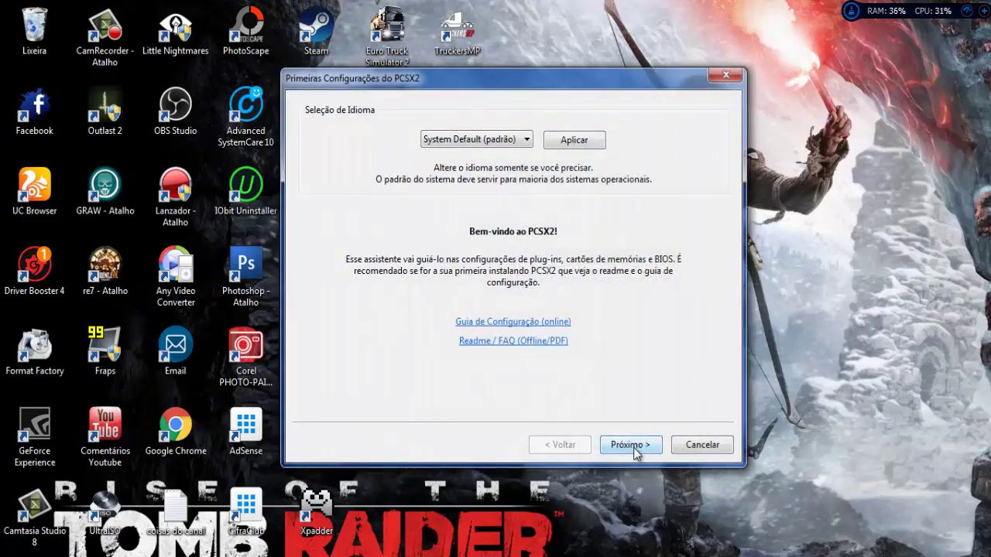
{"action": "left_click", "coordinate": [631, 446]}
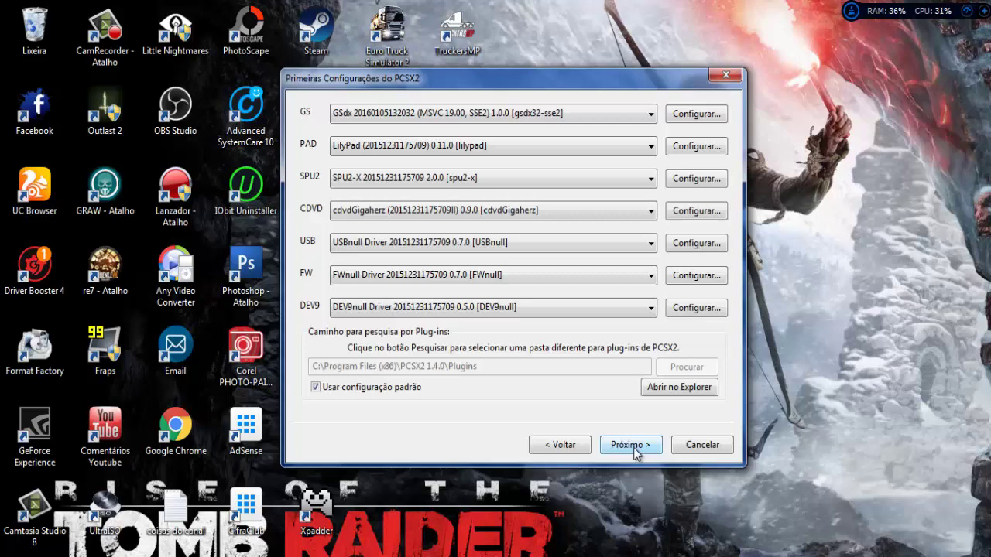
{"action": "left_click", "coordinate": [630, 446]}
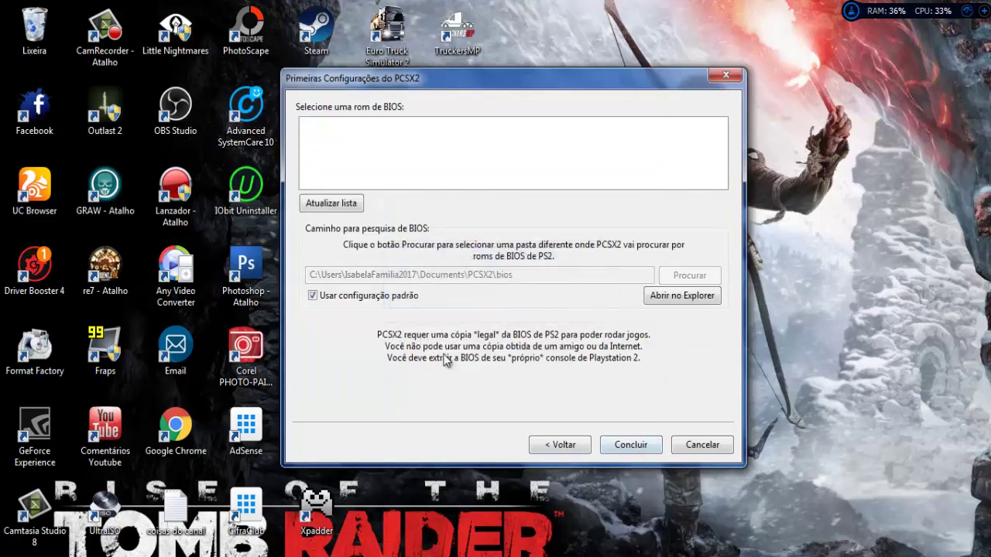
Replace the default BIOS search path with the downloaded BIOS 1.4.0 folder and finish the setup using the Japan v02.20 BIOS
{"action": "left_click", "coordinate": [328, 298]}
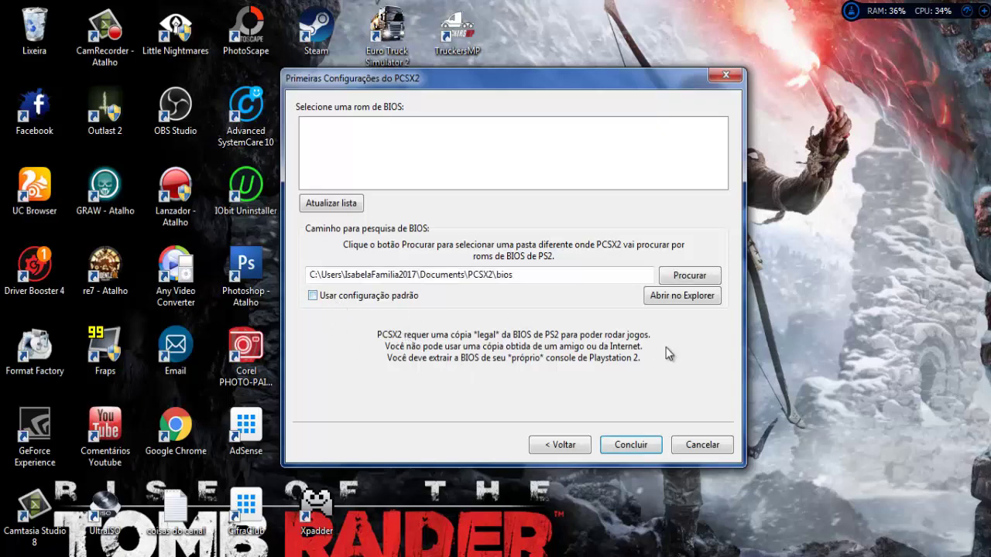
{"action": "left_click", "coordinate": [695, 277]}
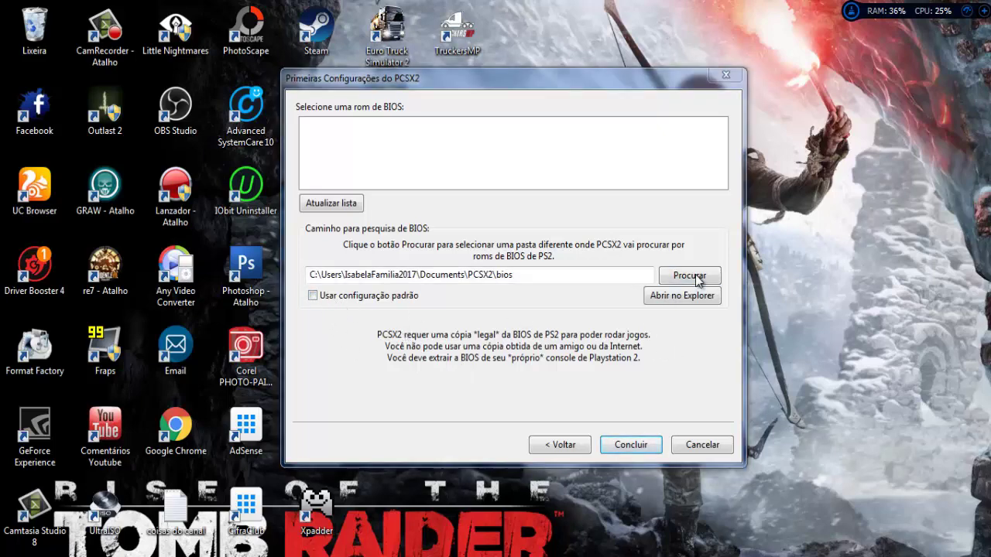
{"action": "left_click_drag", "start_coordinate": [504, 109], "coordinate": [472, 97]}
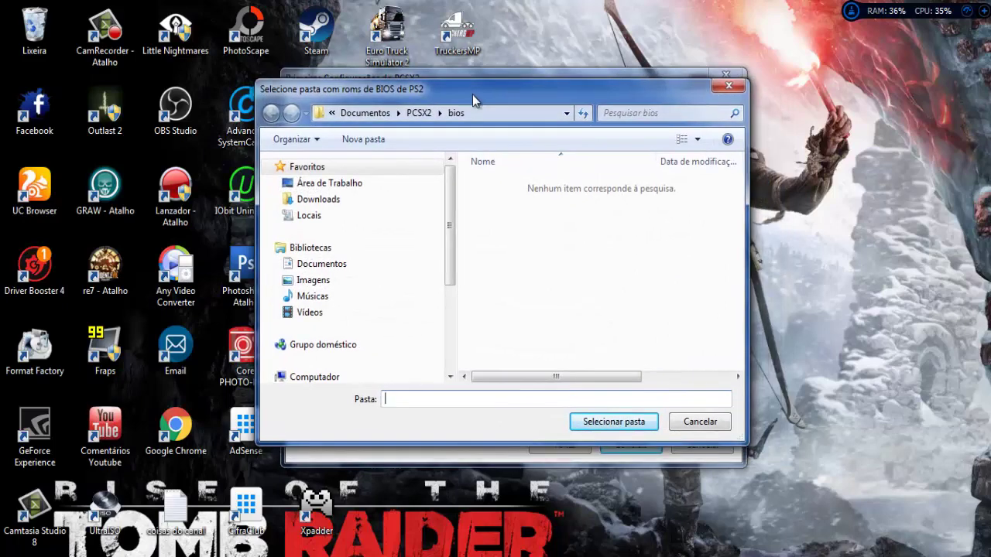
{"action": "left_click_drag", "start_coordinate": [452, 227], "coordinate": [398, 223]}
{"action": "left_click", "coordinate": [321, 205]}
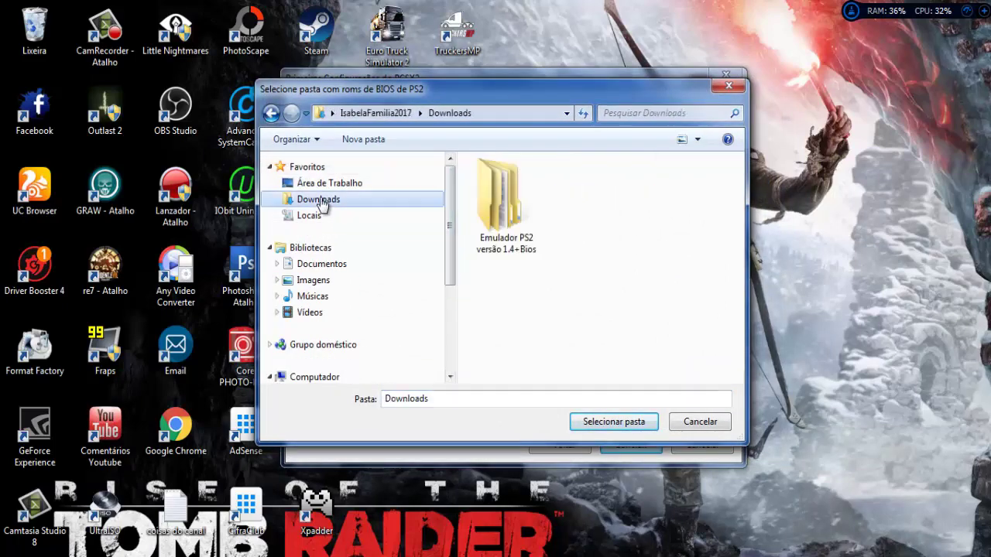
{"action": "double_click", "coordinate": [488, 226]}
{"action": "left_click", "coordinate": [508, 185]}
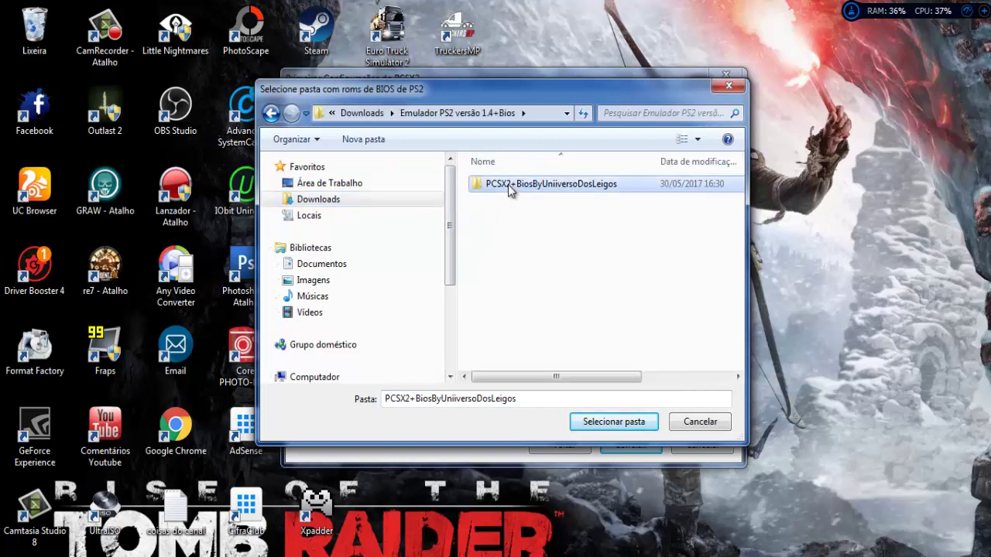
{"action": "double_click", "coordinate": [542, 186]}
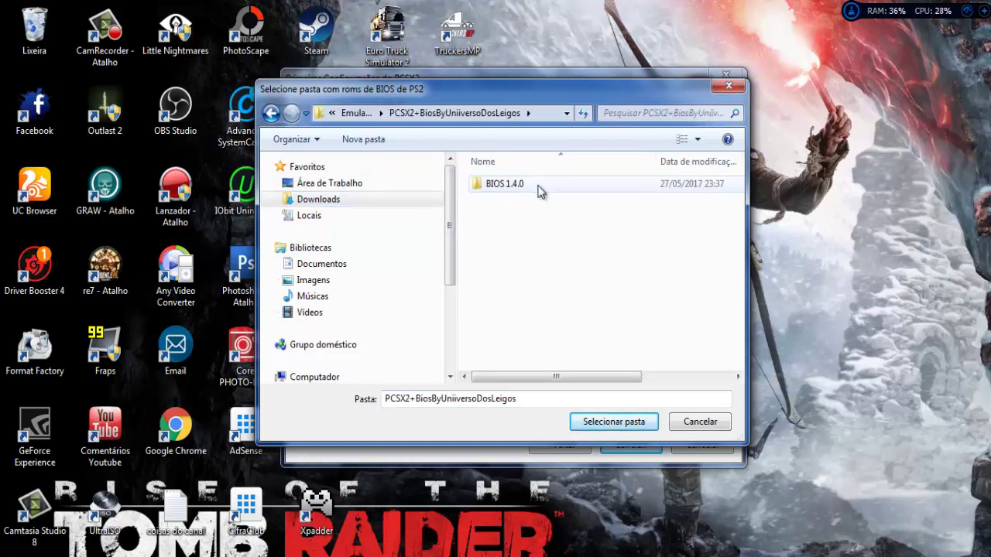
{"action": "left_click", "coordinate": [505, 187]}
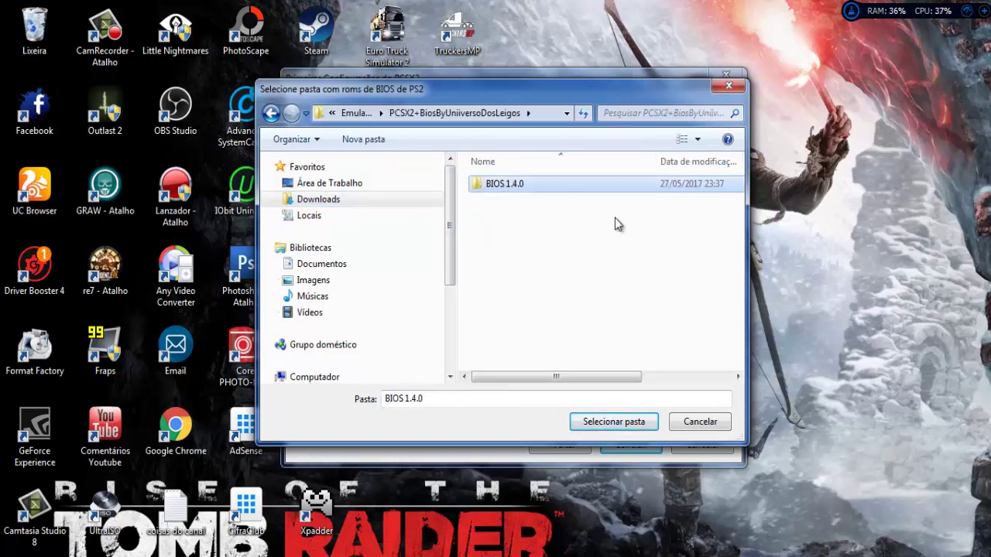
{"action": "left_click", "coordinate": [615, 426]}
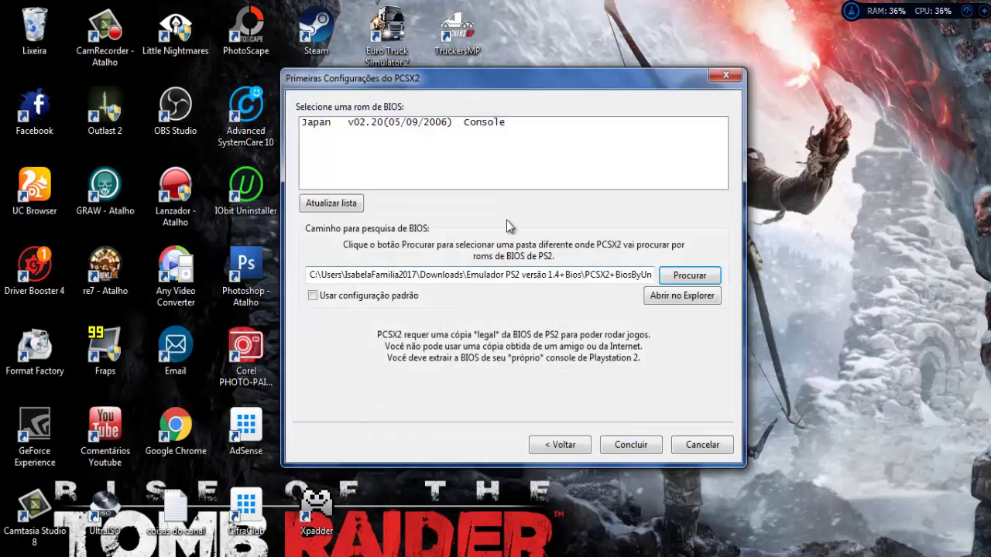
{"action": "left_click", "coordinate": [324, 124]}
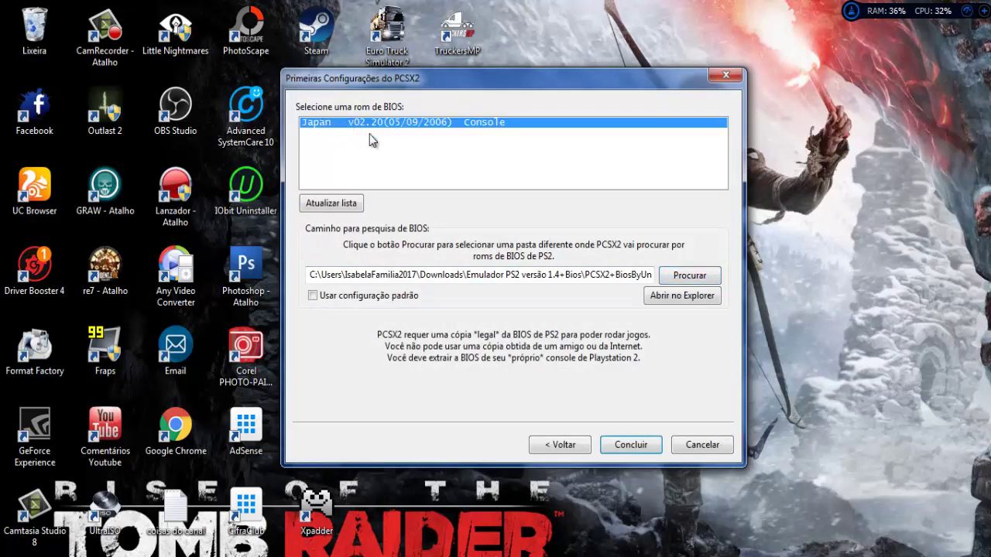
{"action": "left_click", "coordinate": [629, 445]}
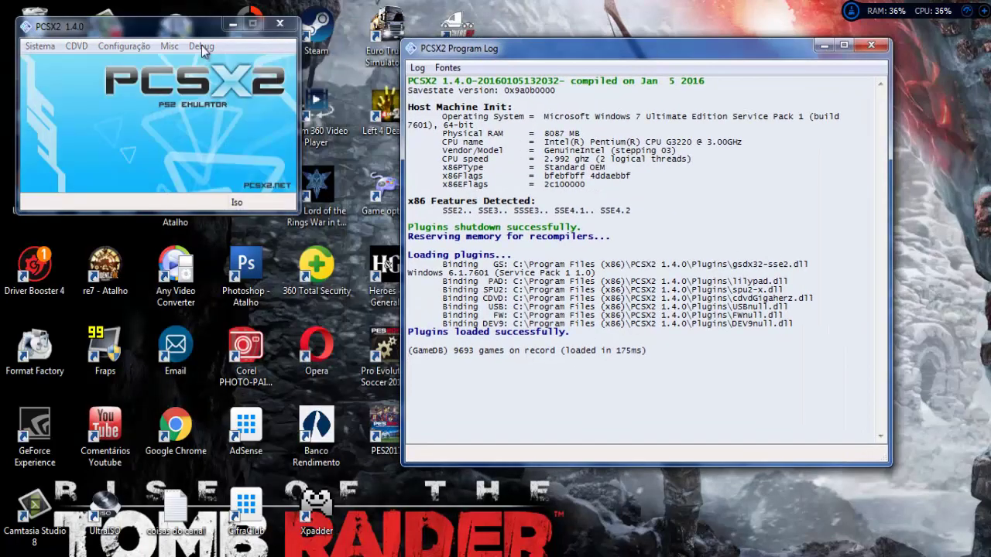
Highlight the Host Machine Init details in the program log, close the log, and move the PCSX2 window clear of the desktop icons
{"action": "left_click_drag", "start_coordinate": [182, 36], "coordinate": [285, 45]}
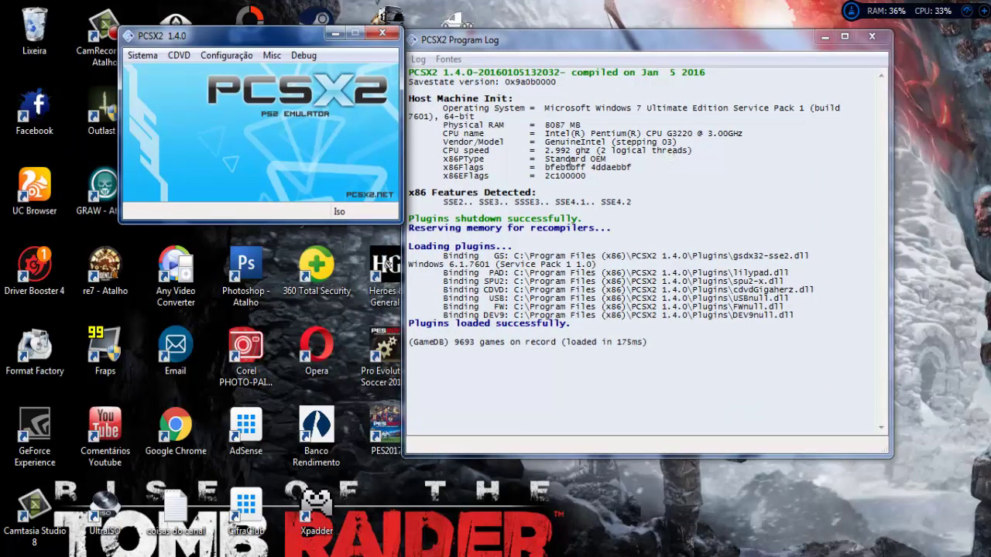
{"action": "left_click", "coordinate": [586, 178]}
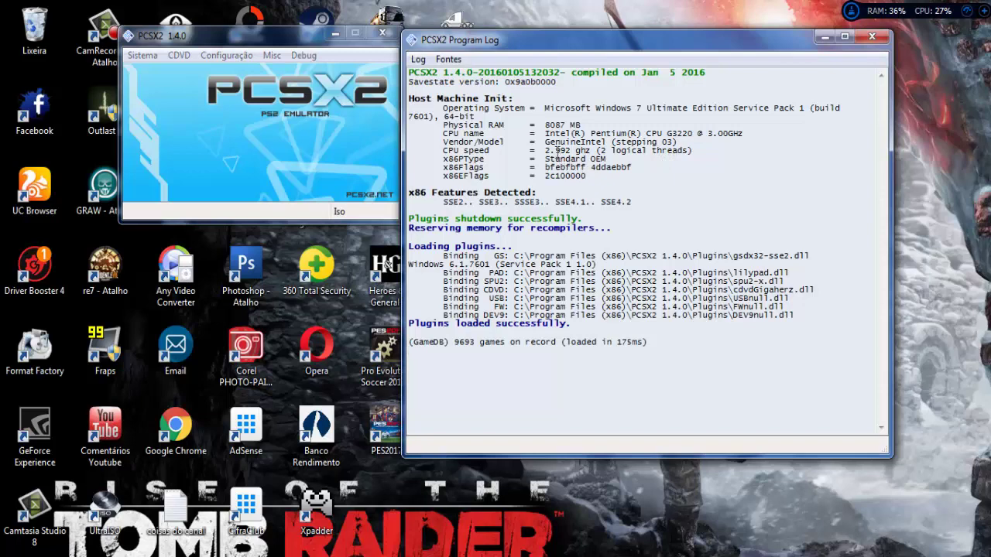
{"action": "left_click_drag", "start_coordinate": [410, 98], "coordinate": [690, 181]}
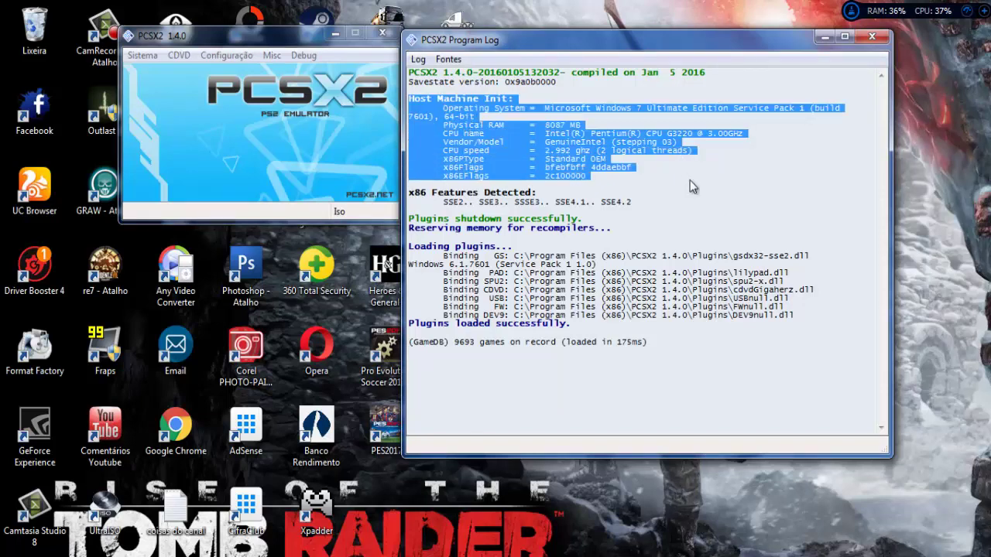
{"action": "left_click", "coordinate": [872, 36]}
{"action": "left_click_drag", "start_coordinate": [225, 37], "coordinate": [500, 102]}
Set the emulation settings preset to 5 - Agressivo plus, checking it under the speed hacks, and save the change
{"action": "left_click", "coordinate": [470, 117]}
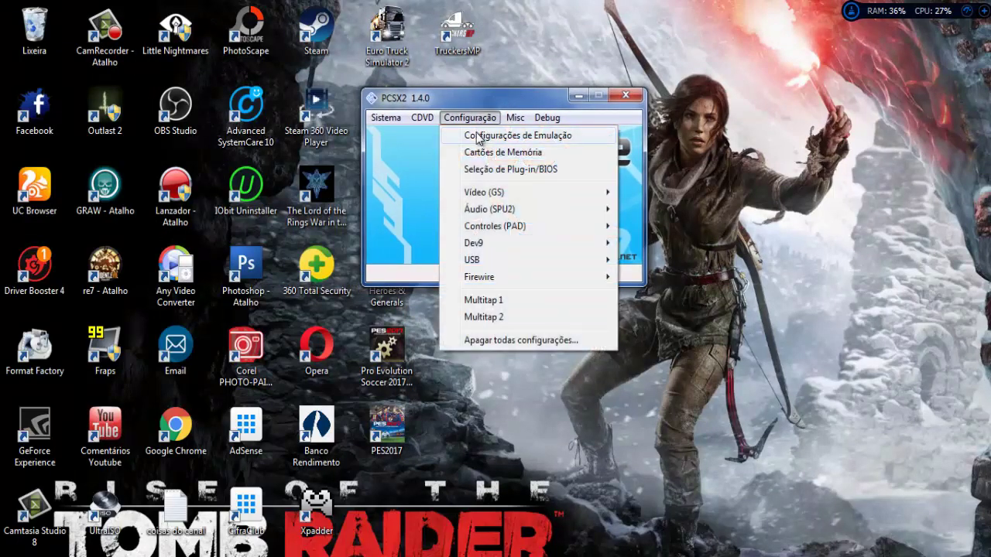
{"action": "left_click", "coordinate": [483, 138]}
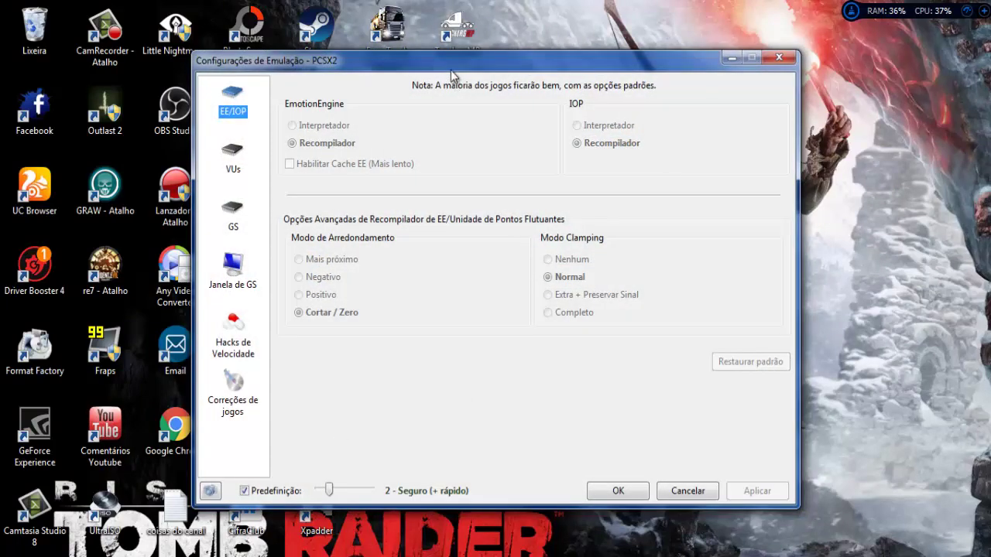
{"action": "left_click_drag", "start_coordinate": [451, 70], "coordinate": [503, 76]}
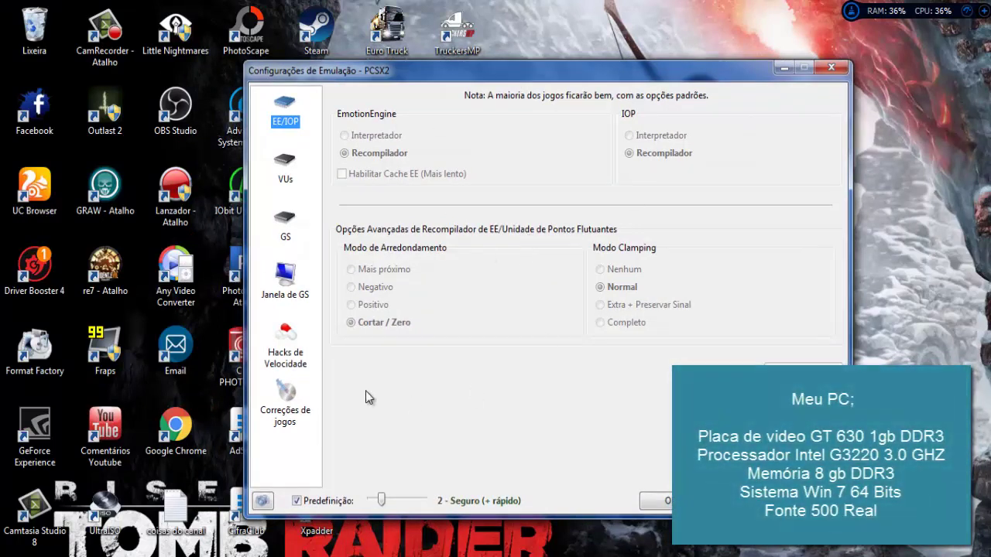
{"action": "left_click", "coordinate": [291, 355]}
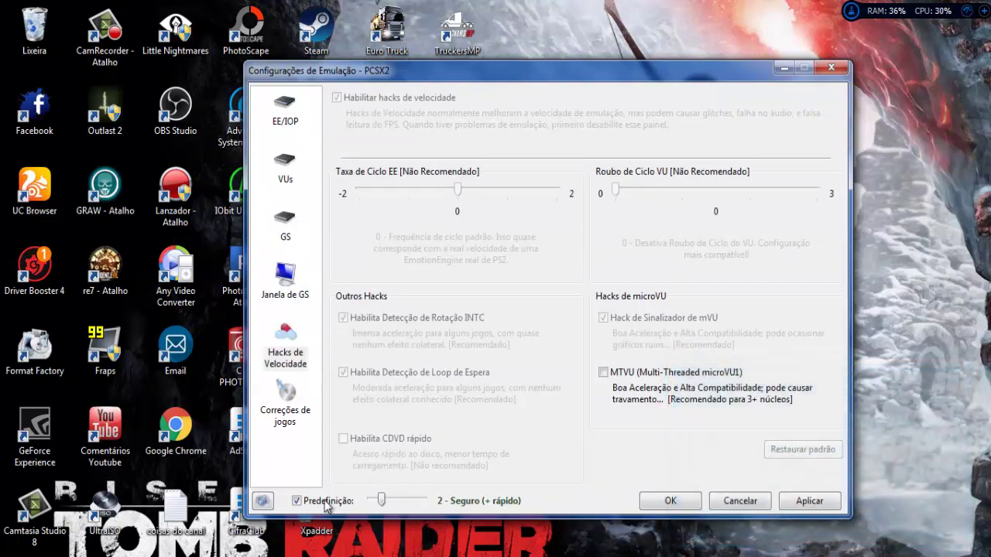
{"action": "mouse_move", "coordinate": [379, 505]}
{"action": "left_click_drag", "start_coordinate": [385, 505], "coordinate": [410, 508]}
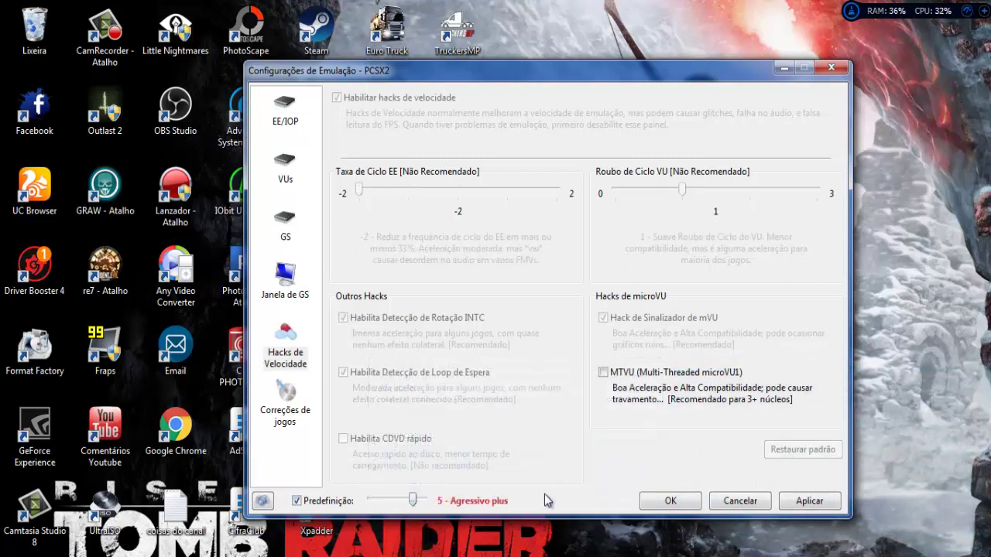
{"action": "left_click", "coordinate": [806, 501]}
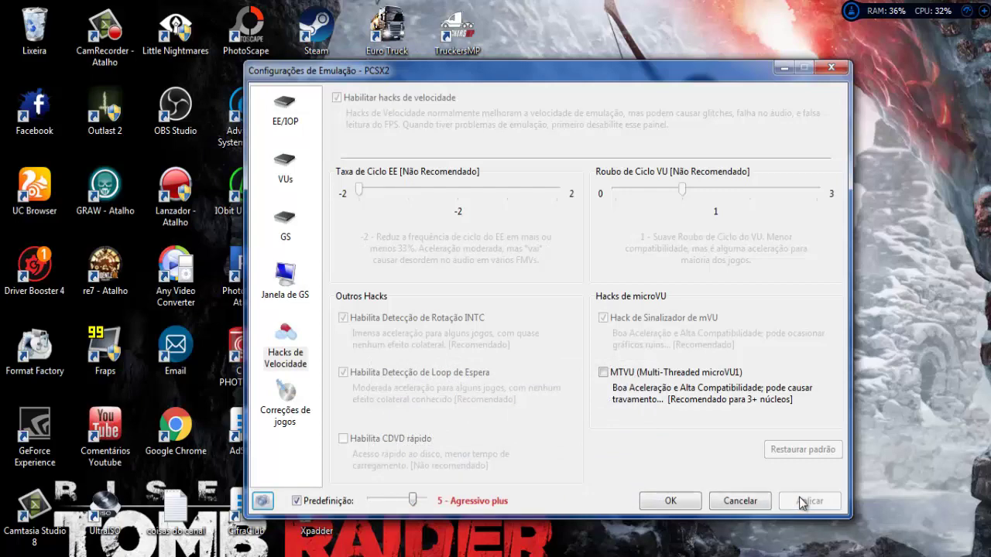
{"action": "left_click", "coordinate": [679, 501]}
In the GSdx video plug-in settings, set the adapter to NVIDIA GeForce GT 630 and the renderer to Direct3D11 (Hardware)
{"action": "left_click", "coordinate": [469, 118]}
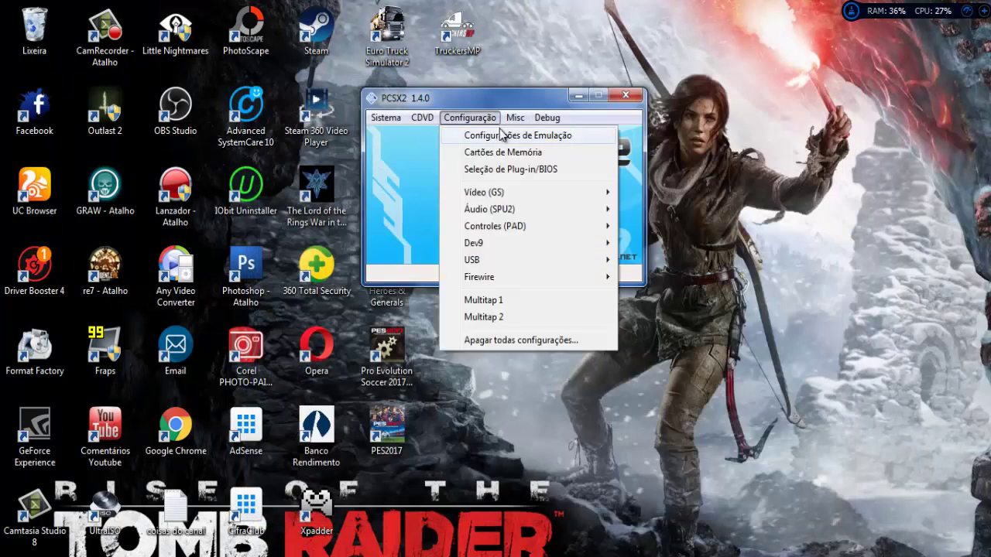
{"action": "mouse_move", "coordinate": [494, 192]}
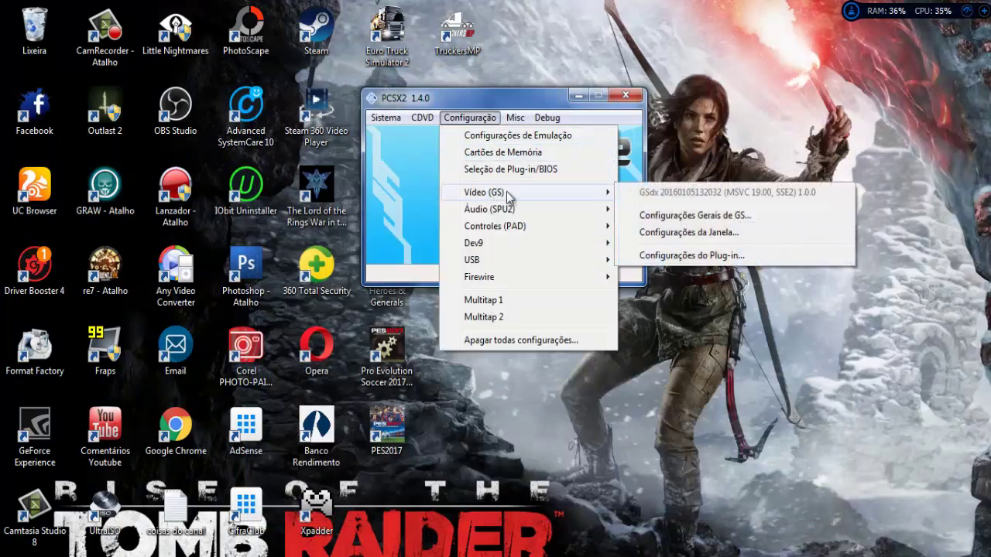
{"action": "left_click", "coordinate": [702, 256]}
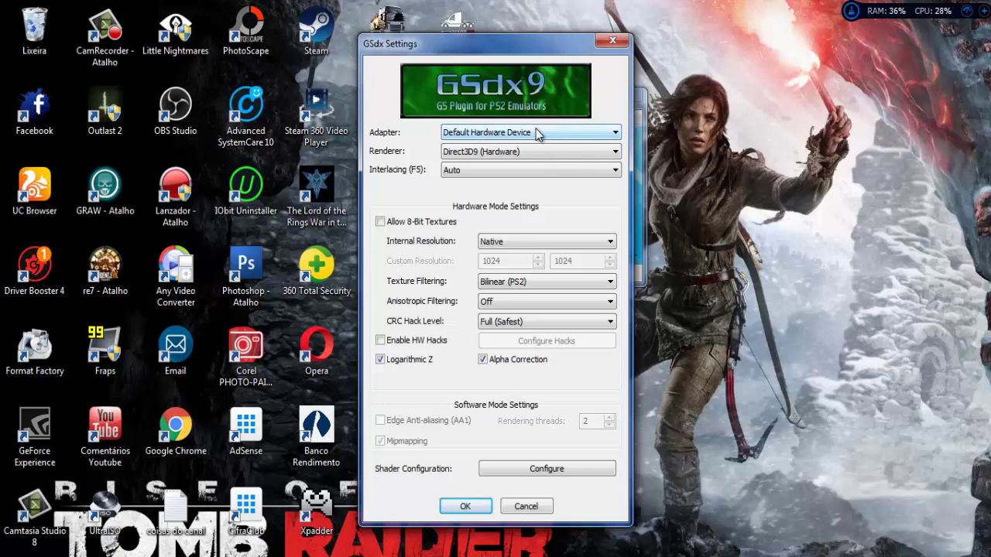
{"action": "left_click", "coordinate": [505, 155]}
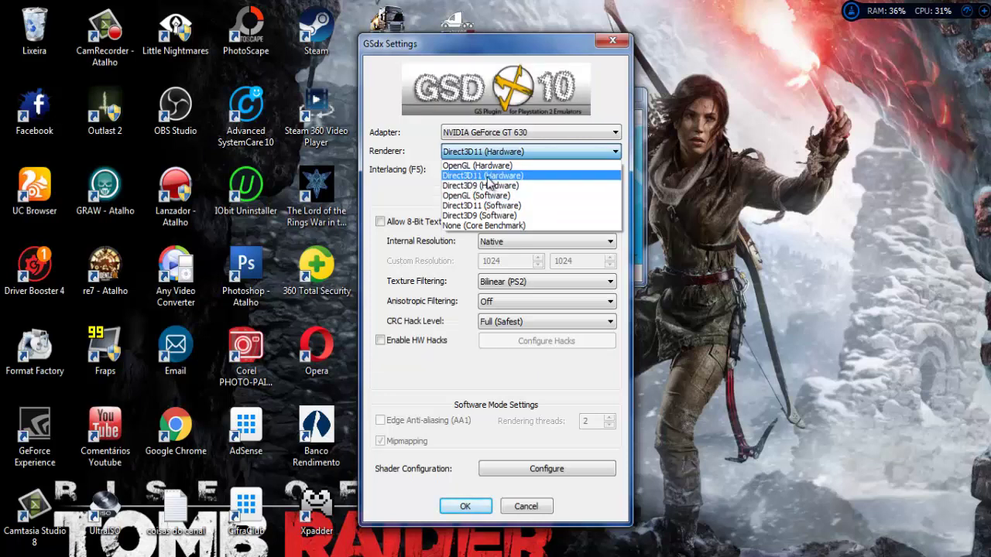
{"action": "left_click", "coordinate": [487, 177]}
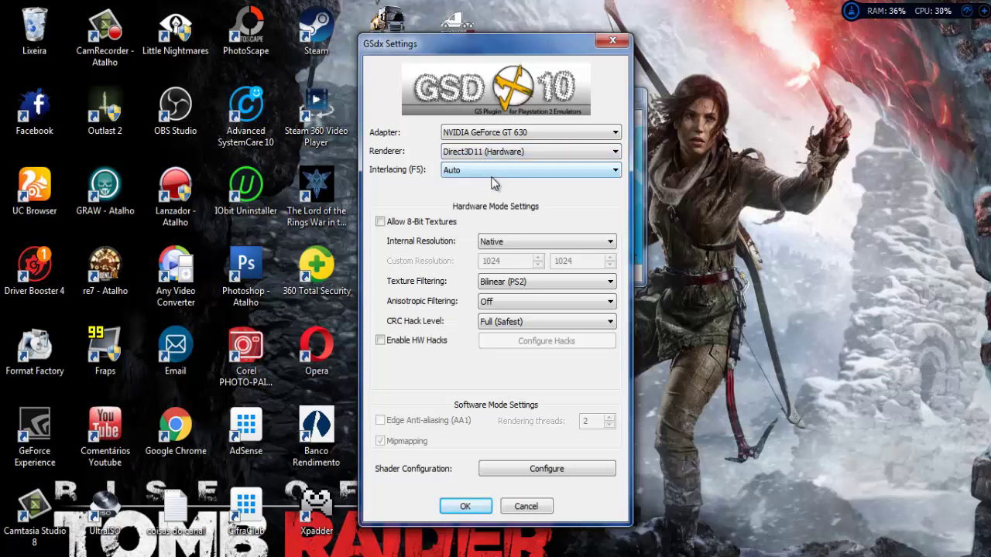
Set the internal resolution to Custom and enter a custom resolution of 1024 by 768
{"action": "left_click", "coordinate": [511, 245]}
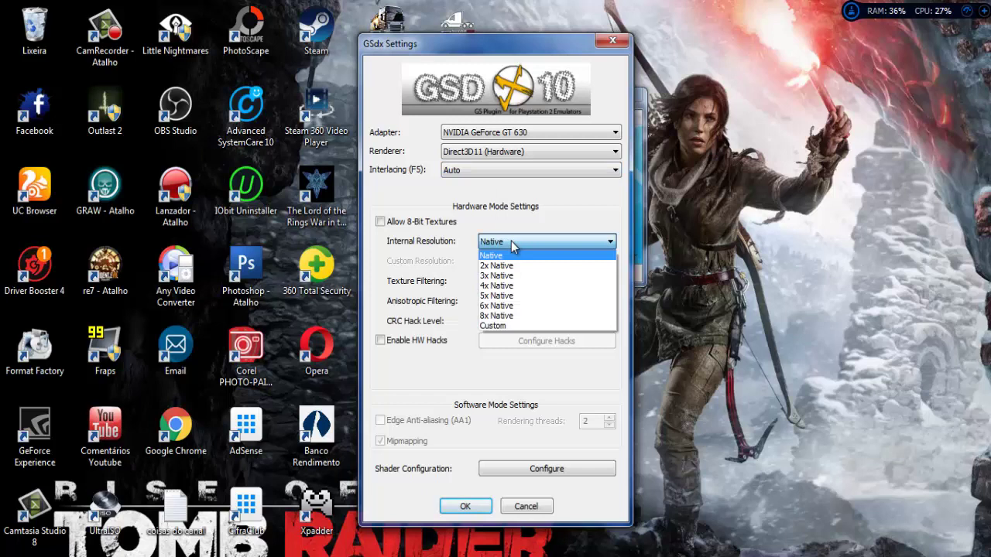
{"action": "left_click", "coordinate": [513, 326]}
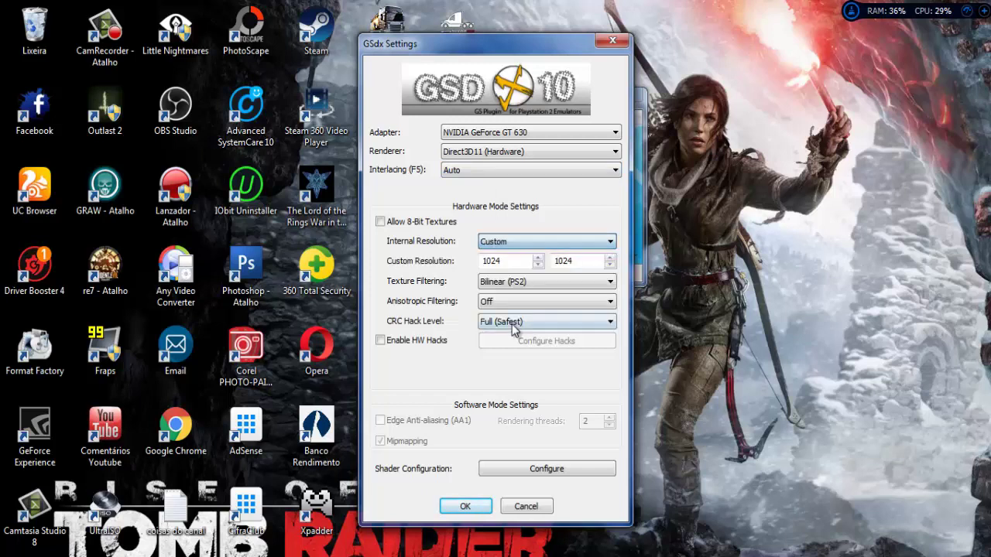
{"action": "double_click", "coordinate": [515, 261]}
{"action": "type", "text": "8"}
{"action": "key", "text": "Tab"}
{"action": "type", "text": "600"}
{"action": "key", "text": "Tab"}
{"action": "left_click_drag", "start_coordinate": [514, 260], "coordinate": [478, 262]}
{"action": "mouse_move", "coordinate": [519, 323]}
{"action": "type", "text": "17"}
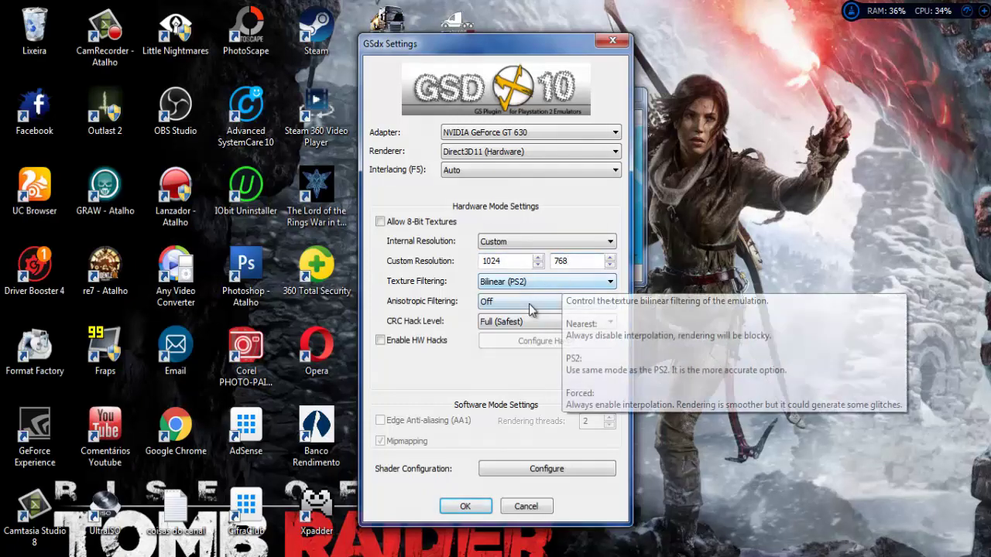
Set the anisotropic filtering to 2x
{"action": "left_click", "coordinate": [510, 304]}
{"action": "left_click", "coordinate": [519, 305]}
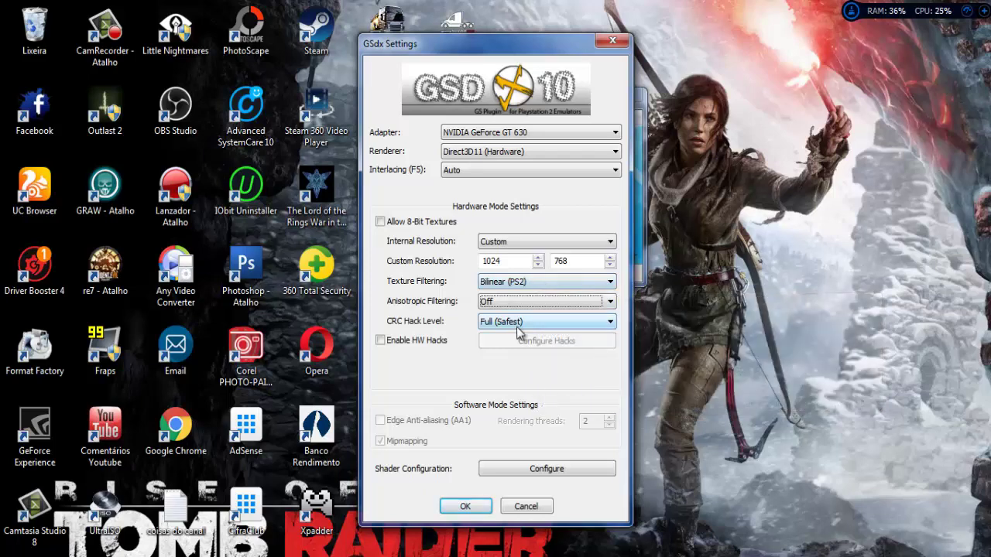
{"action": "left_click", "coordinate": [521, 301]}
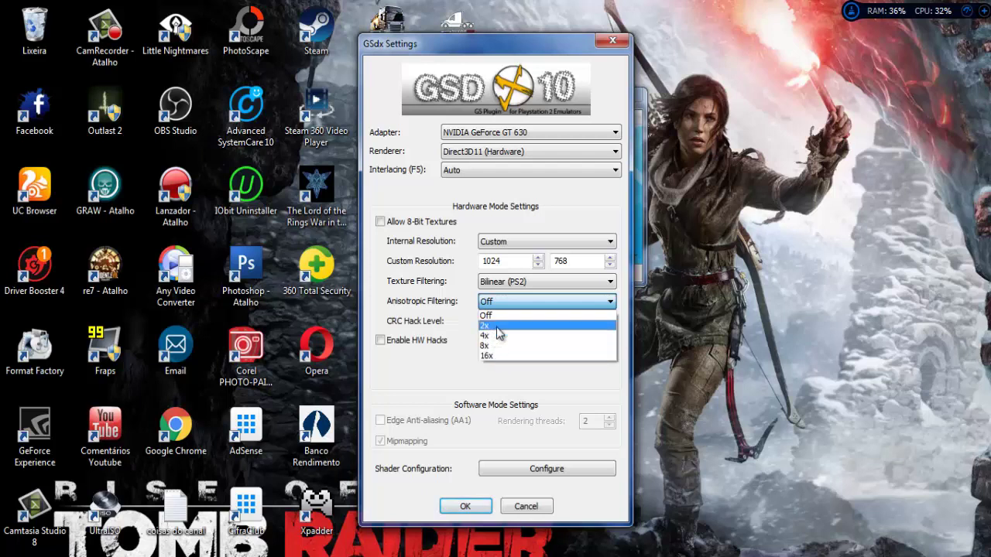
{"action": "left_click", "coordinate": [499, 326]}
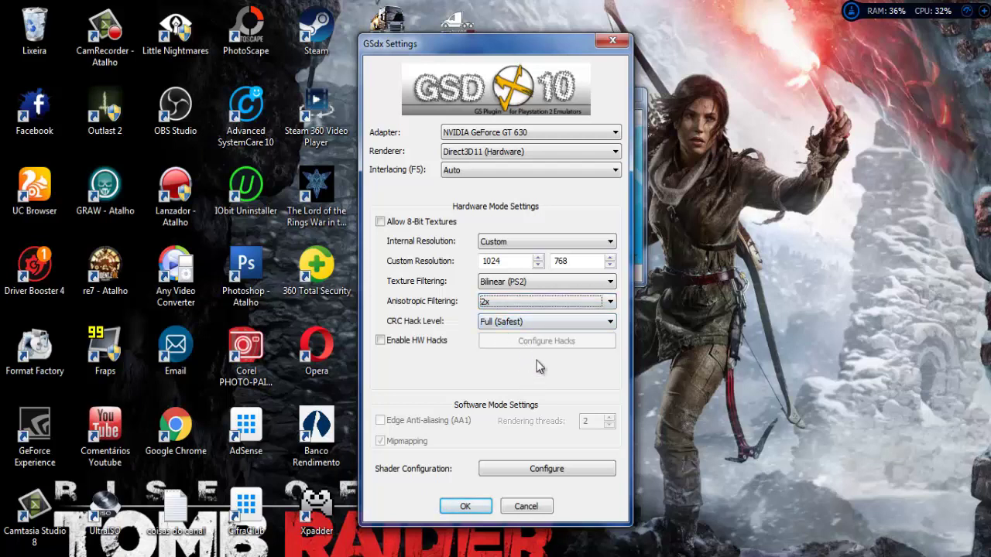
Set the CRC hack level to Aggressive and save the GSdx settings
{"action": "left_click", "coordinate": [542, 330]}
{"action": "left_click", "coordinate": [542, 325]}
{"action": "left_click", "coordinate": [542, 321]}
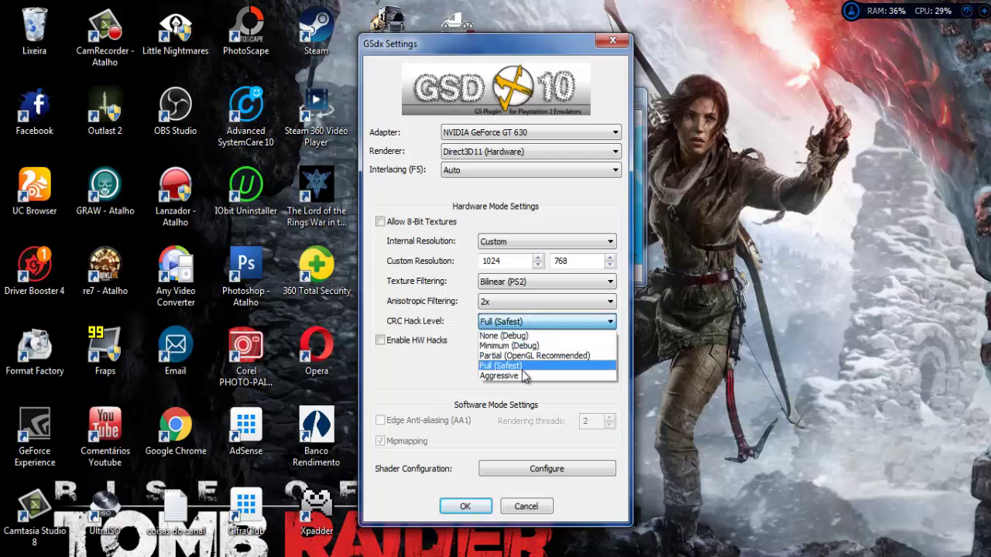
{"action": "left_click", "coordinate": [519, 375]}
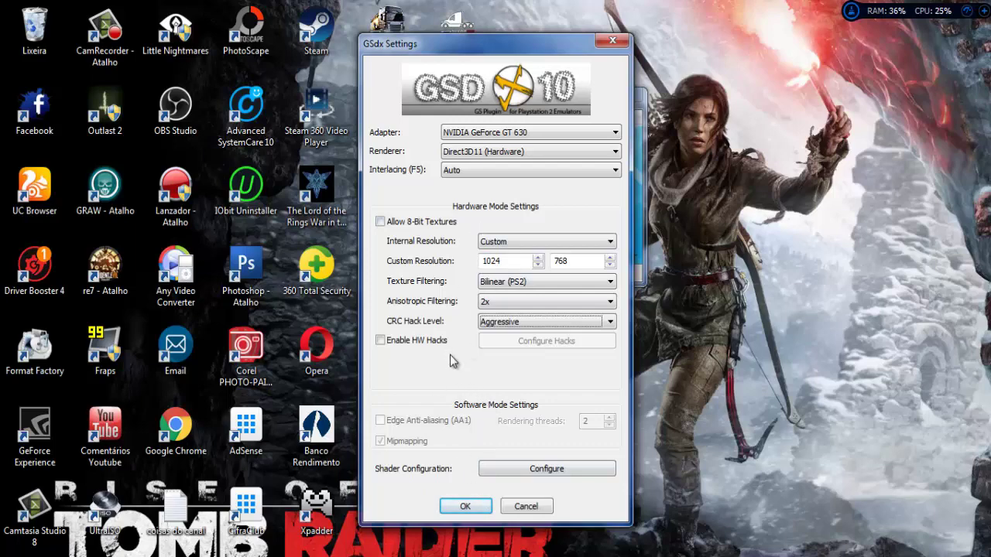
{"action": "left_click_drag", "start_coordinate": [504, 49], "coordinate": [580, 47]}
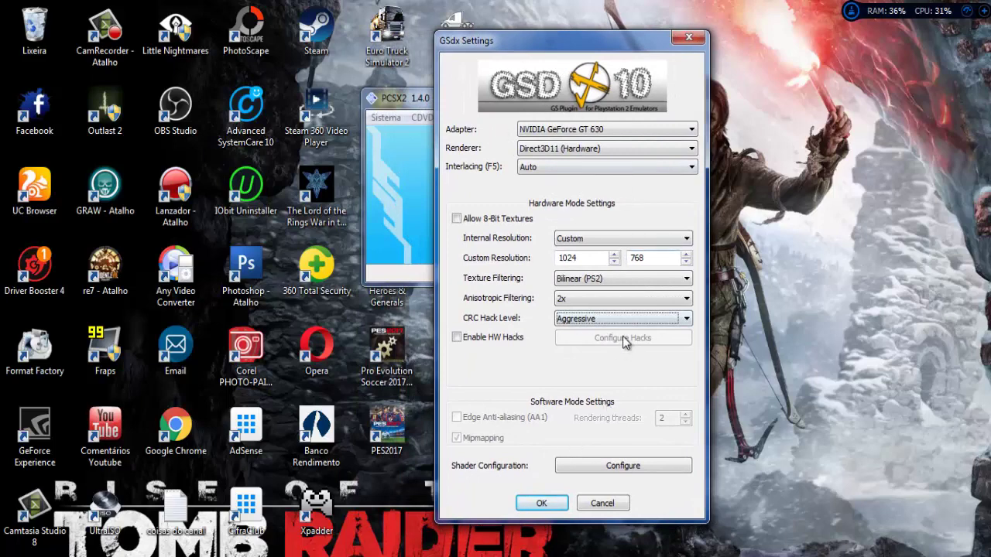
{"action": "left_click", "coordinate": [542, 504]}
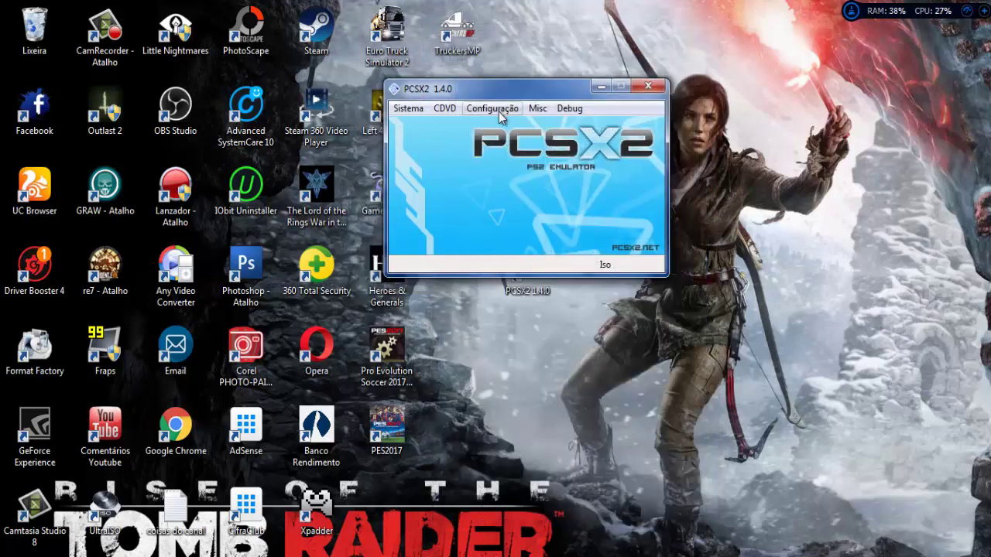
Open the Pad 1 bindings in the LilyPad controller plug-in settings
{"action": "left_click", "coordinate": [499, 111]}
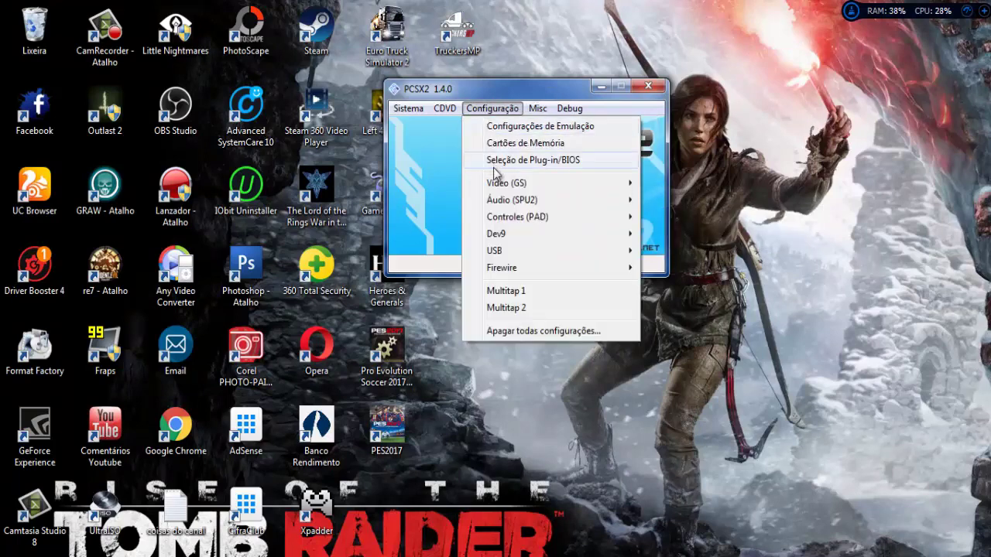
{"action": "mouse_move", "coordinate": [499, 202]}
{"action": "mouse_move", "coordinate": [527, 218]}
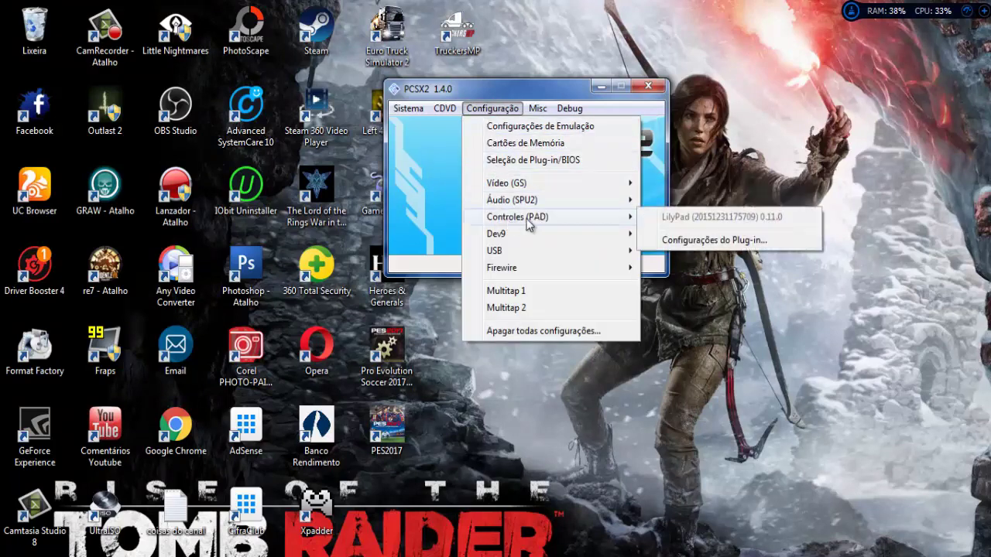
{"action": "left_click", "coordinate": [720, 241]}
{"action": "left_click", "coordinate": [430, 96]}
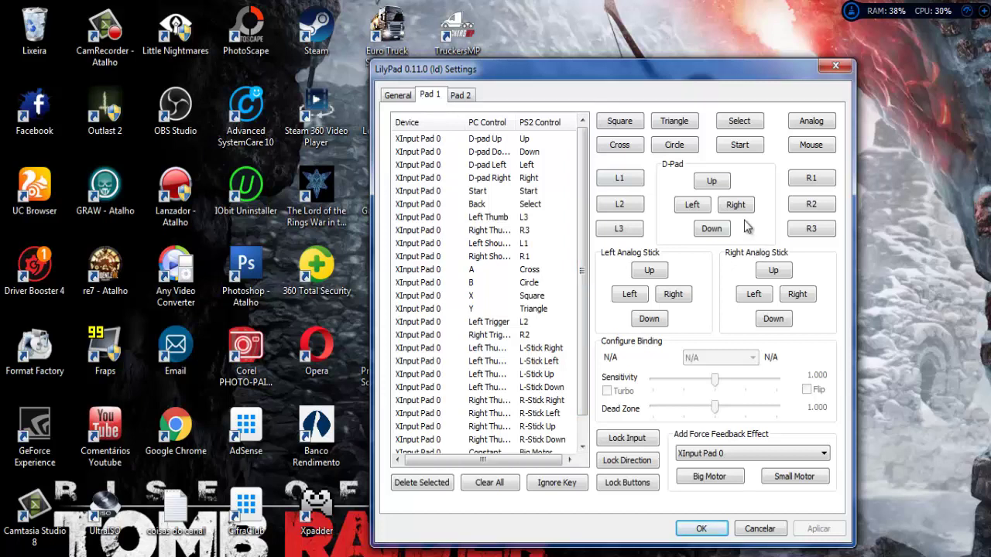
Bind the D-Pad's up and down to the USB joystick's Y axis - and +, and left and right to X axis - and +
{"action": "left_click", "coordinate": [711, 182]}
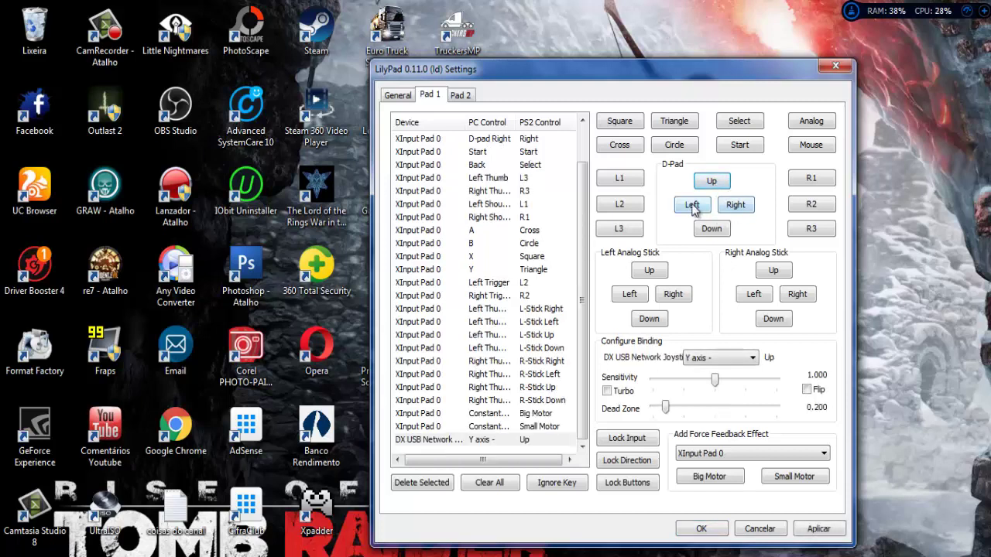
{"action": "left_click", "coordinate": [736, 204]}
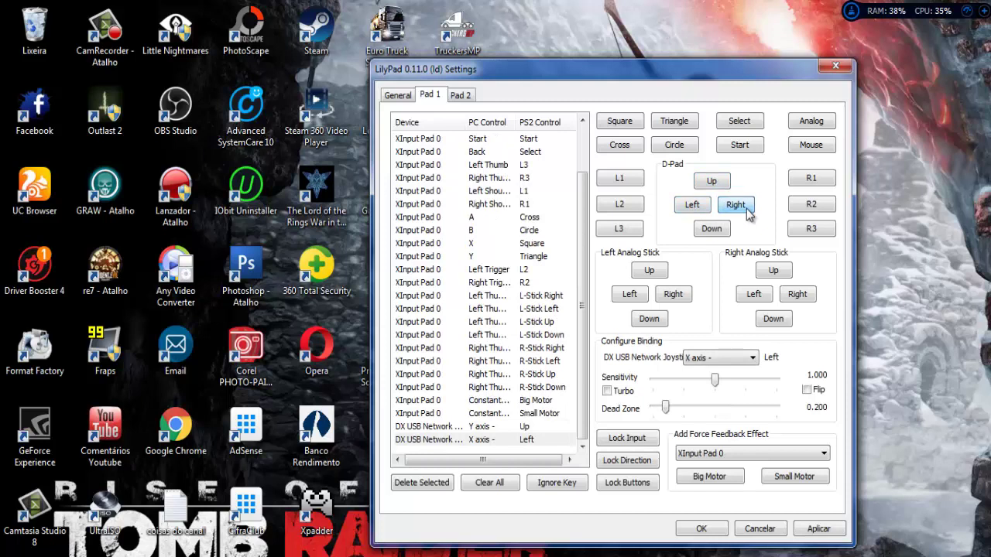
{"action": "left_click", "coordinate": [709, 233]}
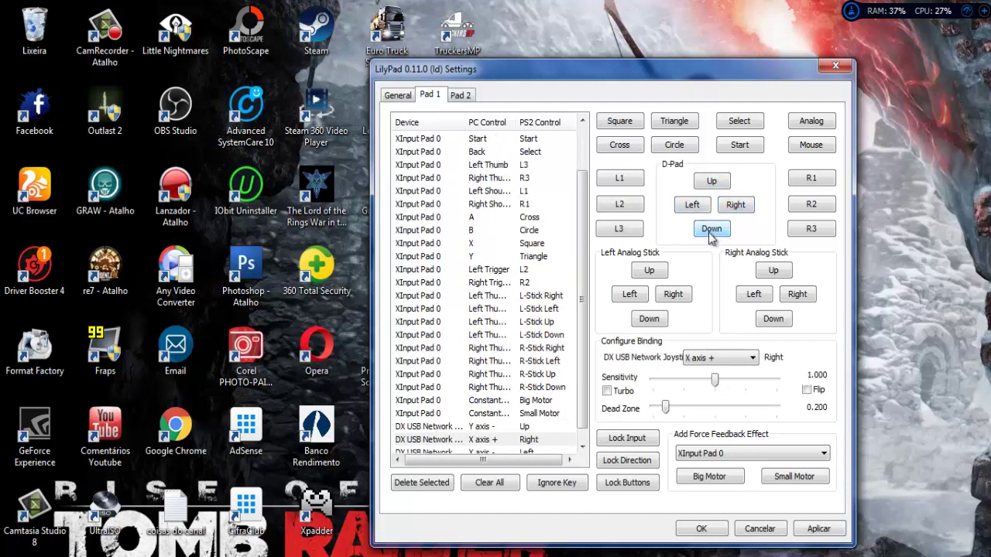
Bind L1, L2, R1 and R2 to the USB joystick's Botão 4, 6, 5 and 7
{"action": "left_click", "coordinate": [621, 180]}
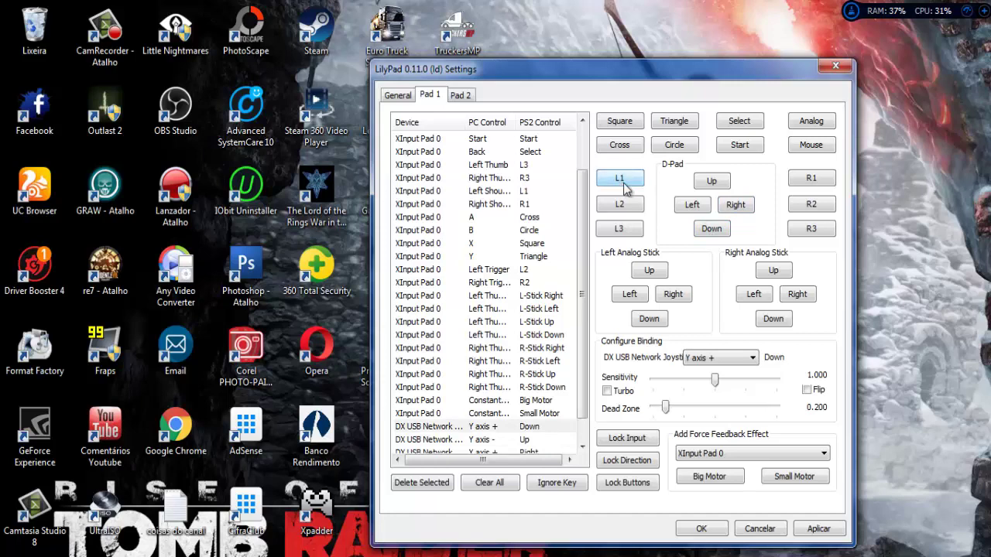
{"action": "left_click", "coordinate": [629, 209]}
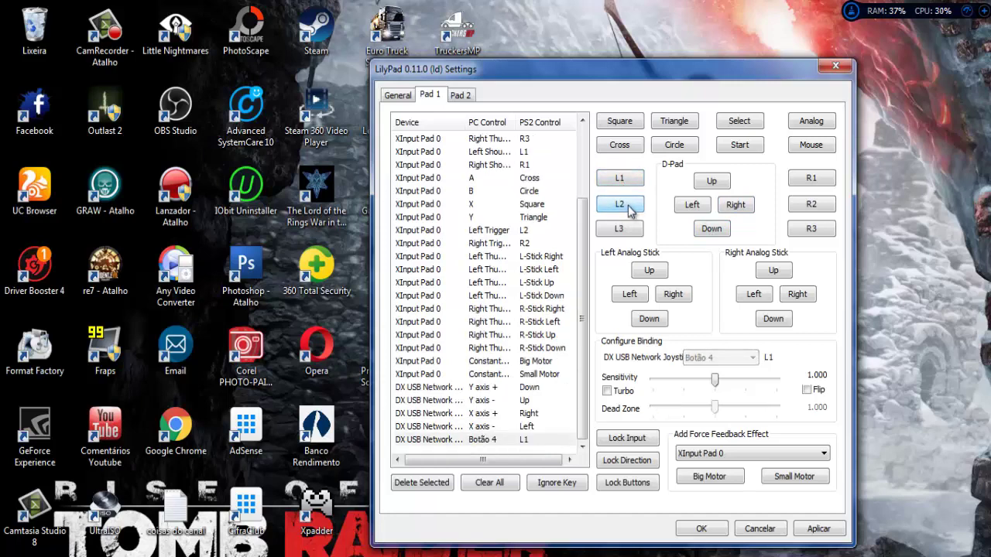
{"action": "left_click", "coordinate": [809, 183]}
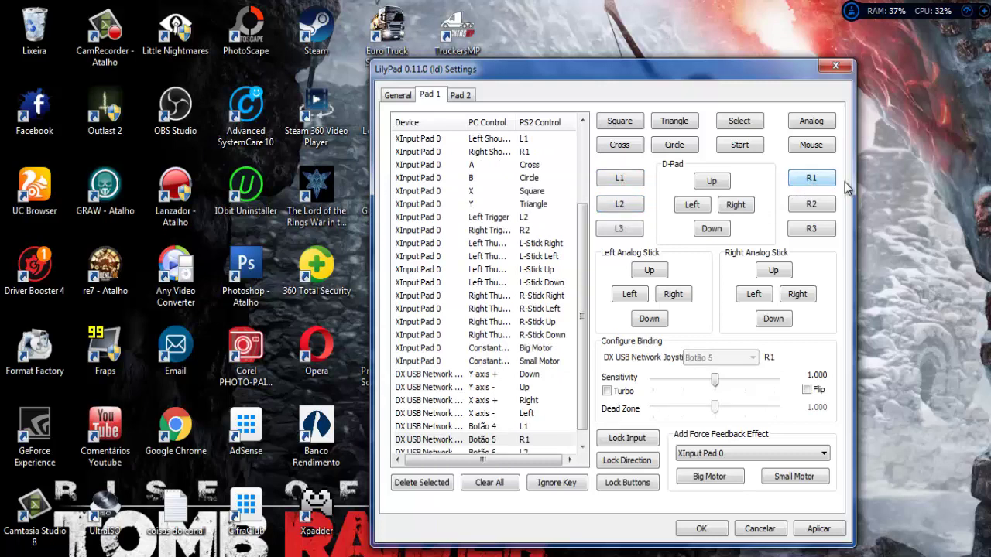
{"action": "left_click", "coordinate": [813, 206]}
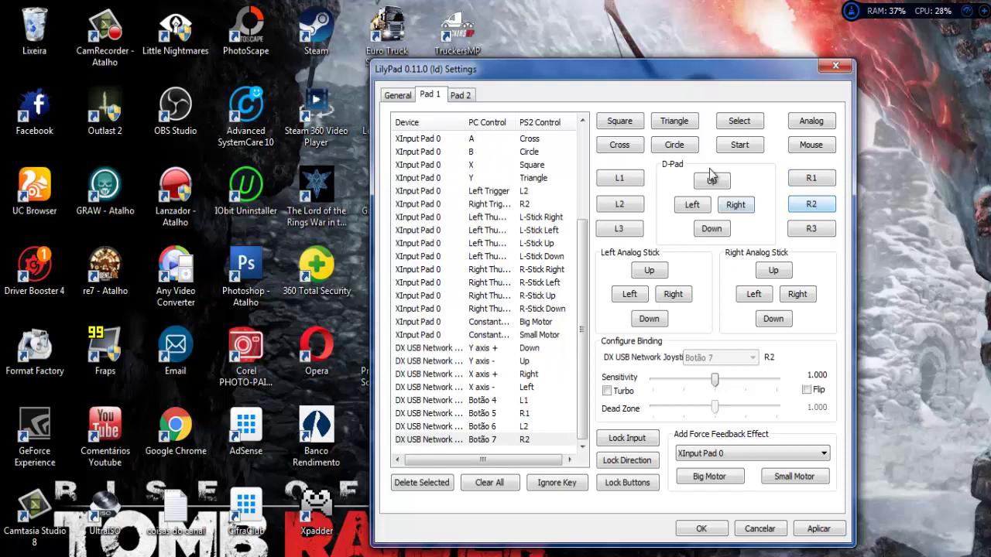
Bind Select, Start, Cross and Circle to Botão 8, 9, 2 and 1, and assign joystick buttons to Square and Triangle
{"action": "left_click", "coordinate": [740, 125]}
{"action": "left_click", "coordinate": [740, 148]}
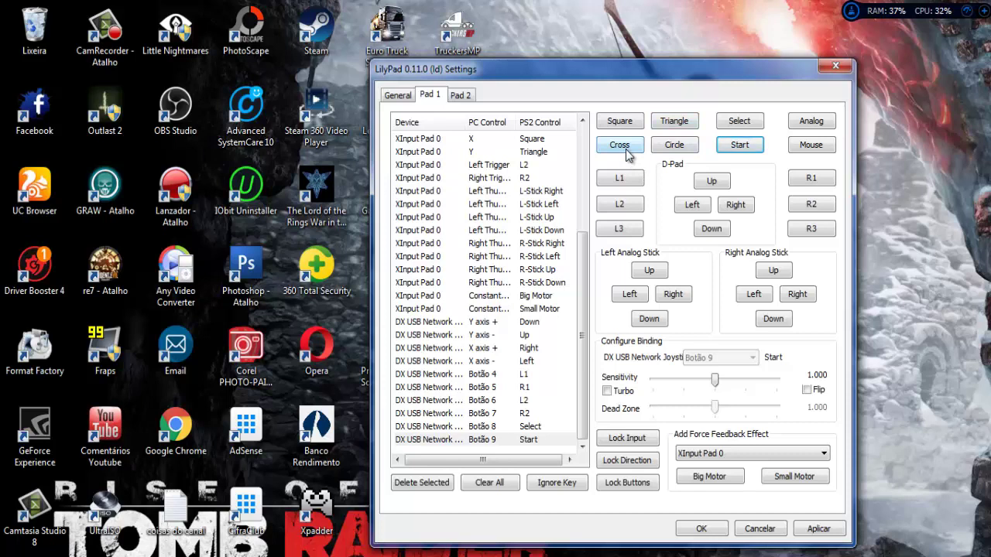
{"action": "left_click", "coordinate": [628, 152]}
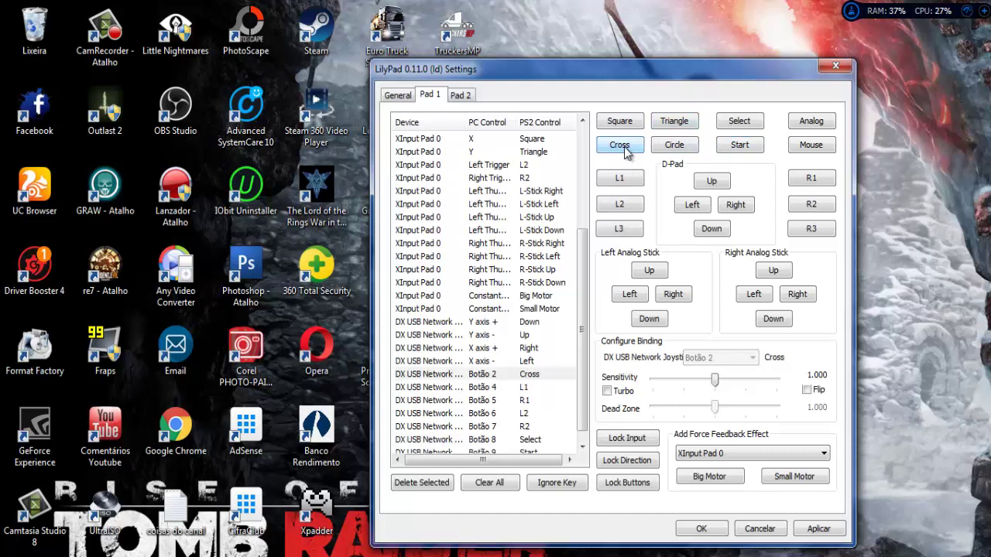
{"action": "left_click", "coordinate": [624, 124]}
{"action": "left_click", "coordinate": [680, 120]}
{"action": "left_click", "coordinate": [672, 149]}
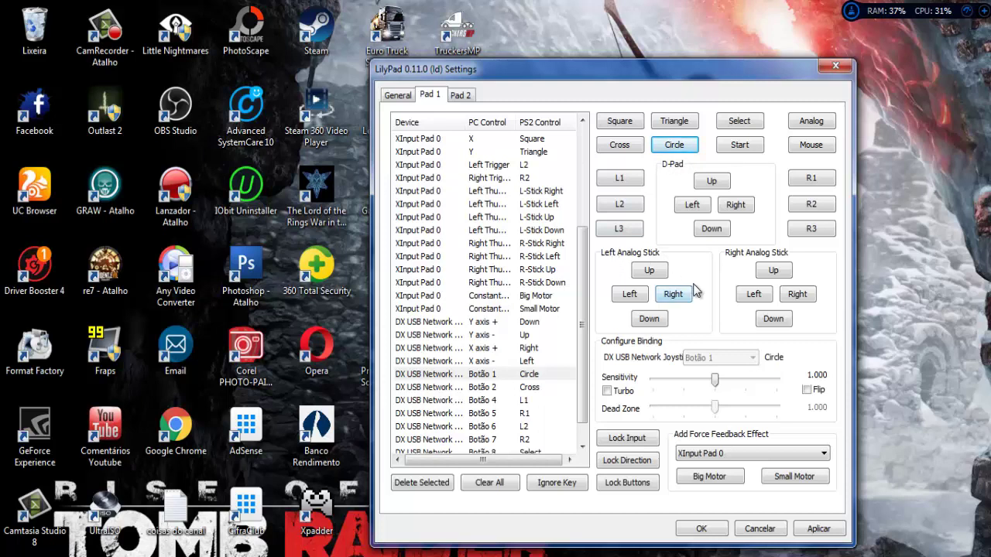
Bind the left analog stick's up and down to Y axis - and +, and its left and right to X axis - and +
{"action": "left_click", "coordinate": [651, 271]}
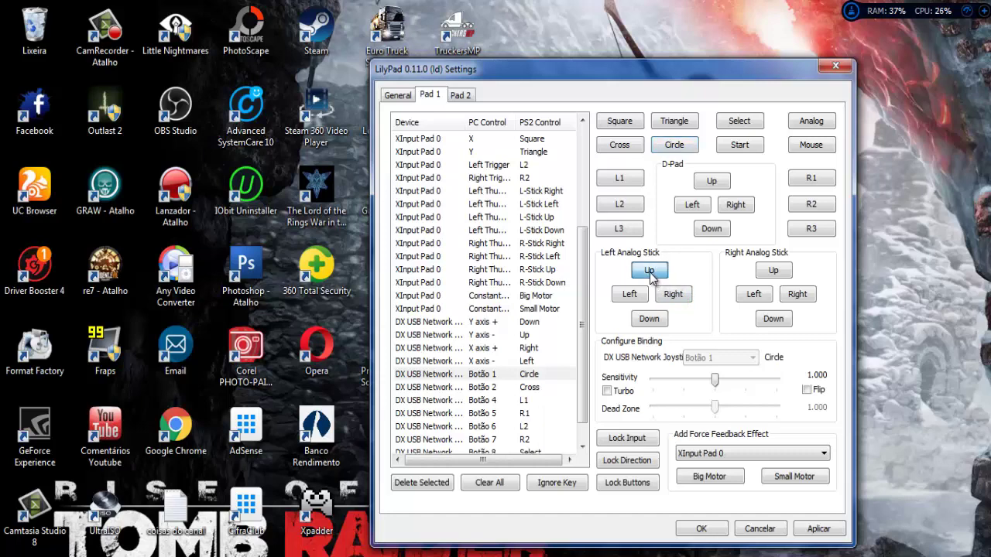
{"action": "left_click", "coordinate": [649, 318]}
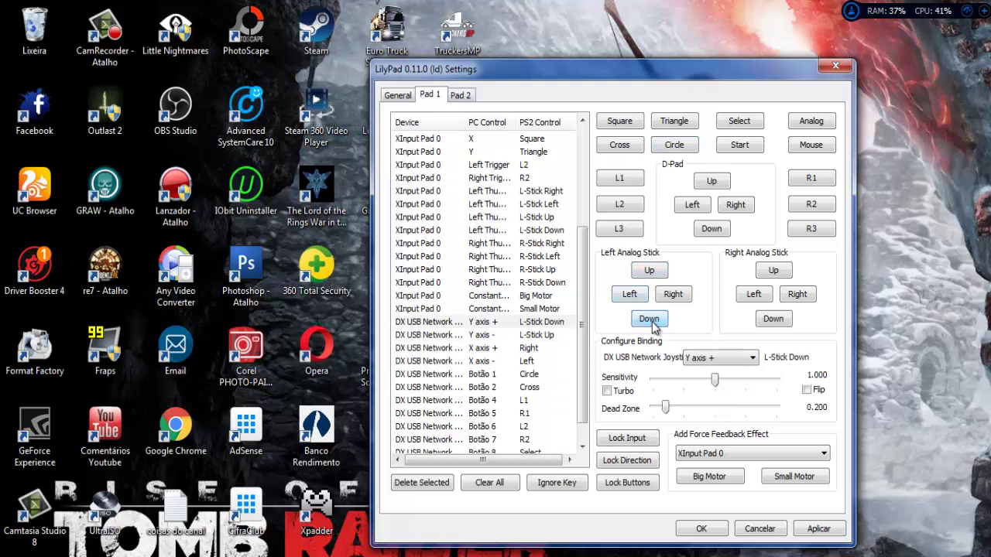
{"action": "left_click", "coordinate": [631, 298]}
{"action": "left_click", "coordinate": [673, 297]}
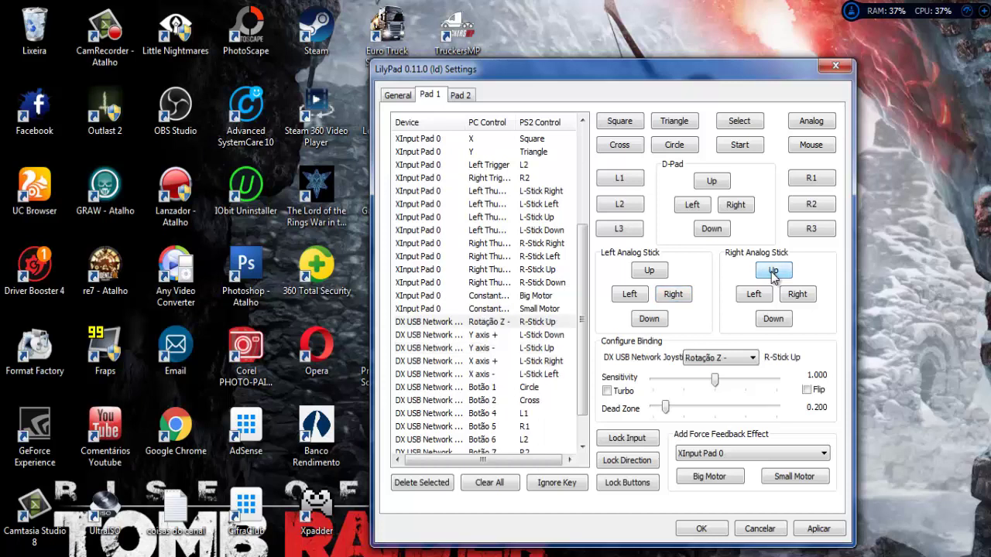
Bind the right analog stick vertically to Rotação Z -/+ and horizontally to Eixo Z -/+, and save the controller settings
{"action": "left_click", "coordinate": [774, 318]}
{"action": "left_click", "coordinate": [757, 297]}
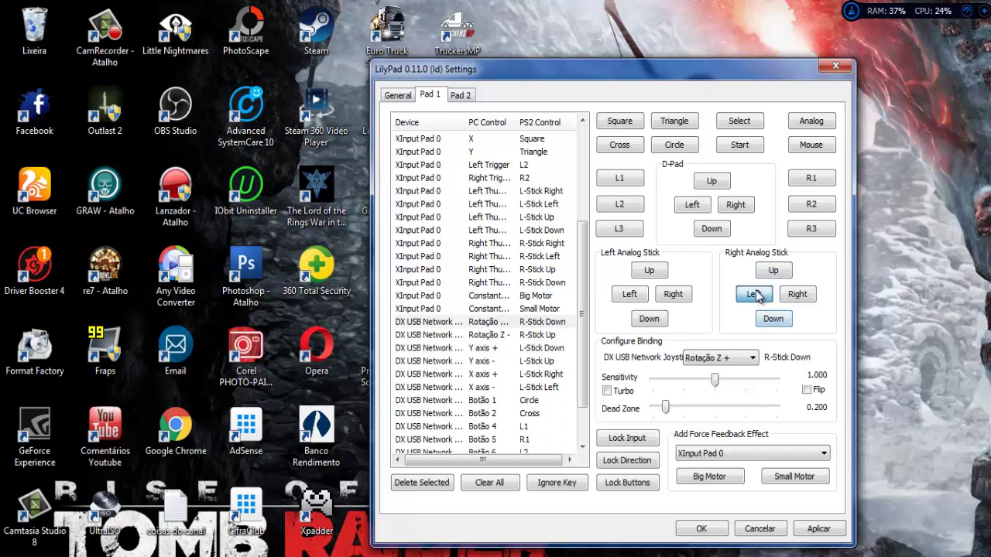
{"action": "left_click", "coordinate": [800, 300]}
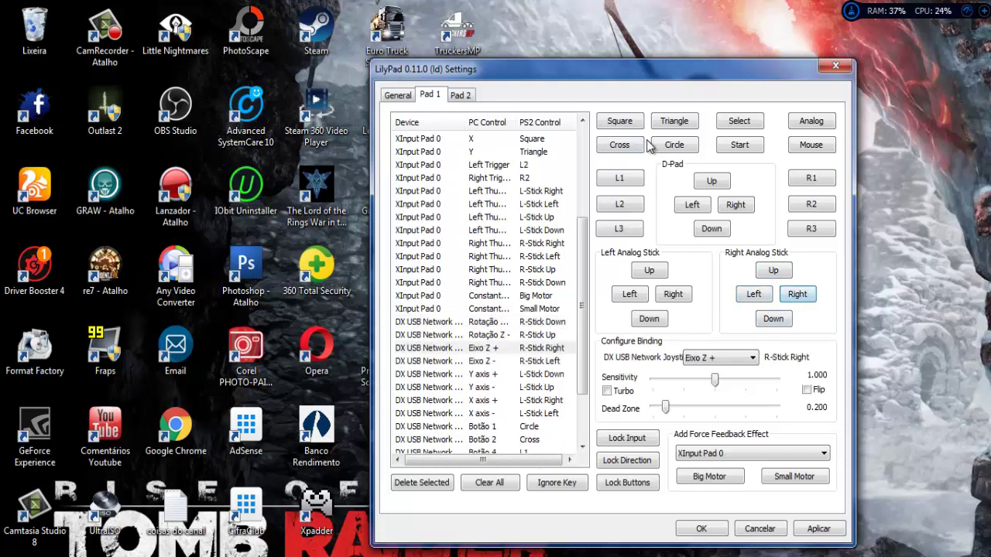
{"action": "left_click", "coordinate": [819, 529]}
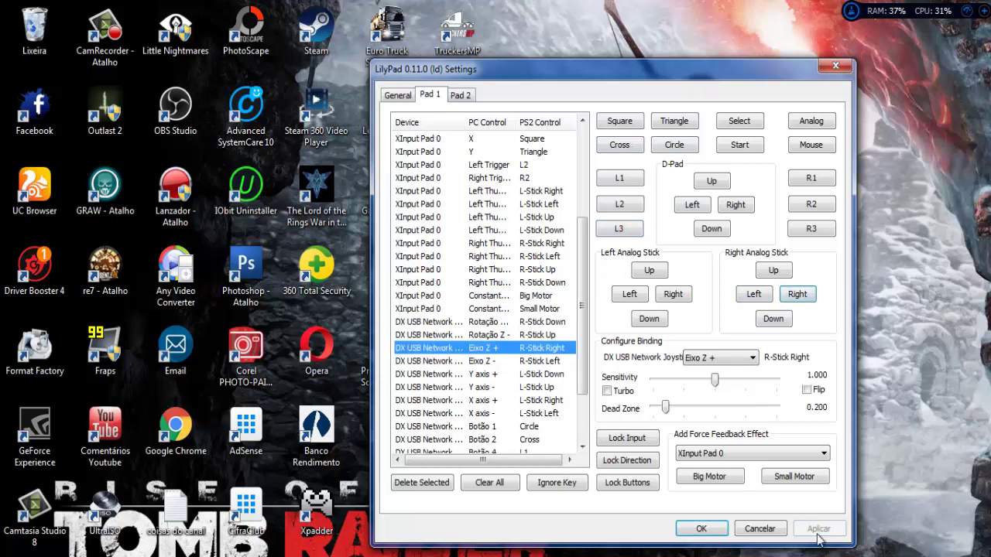
{"action": "left_click", "coordinate": [701, 529]}
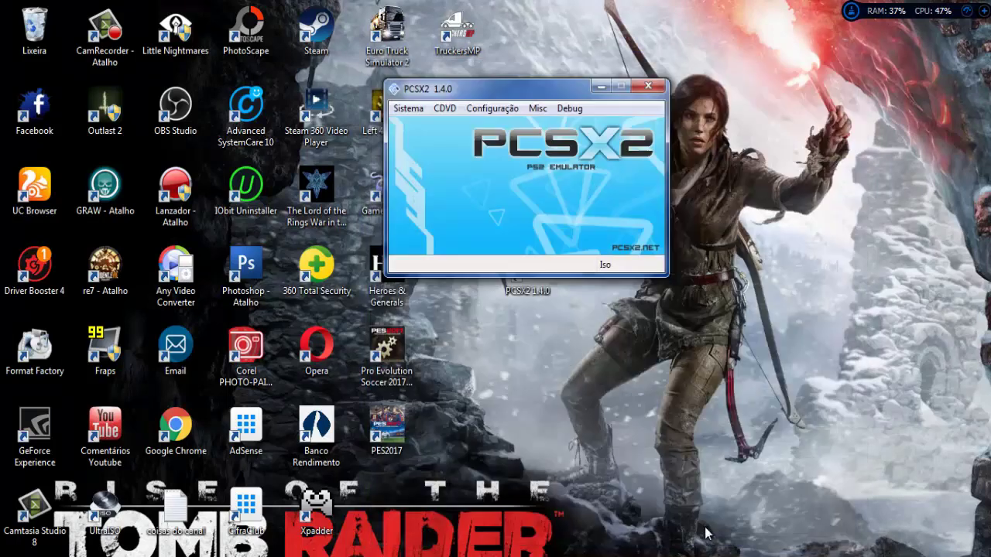
Select the Pes 2014 PS2 image from D:\TORRENT GERAL\Pes 2014 PS2 as the emulator's ISO and swap the disc
{"action": "left_click", "coordinate": [444, 109]}
{"action": "mouse_move", "coordinate": [466, 128]}
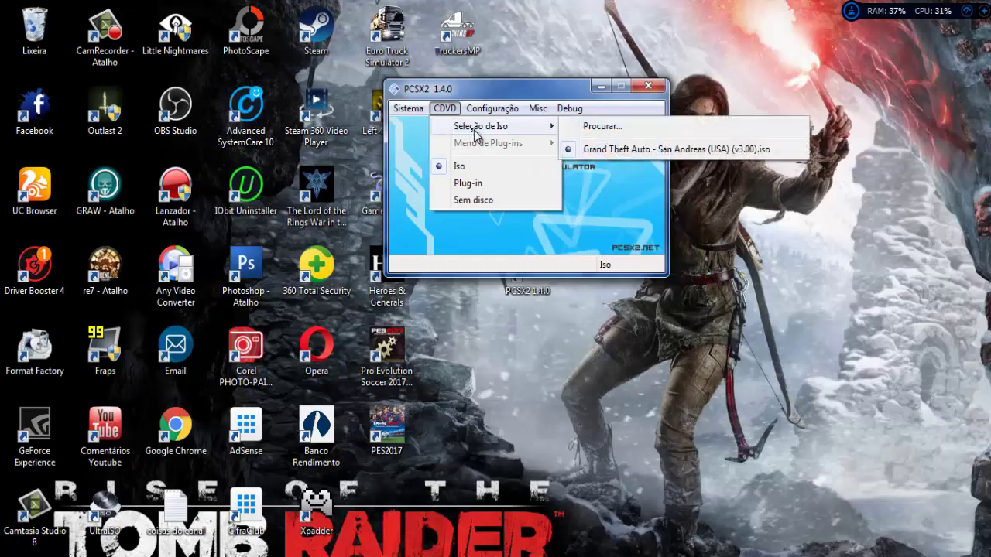
{"action": "left_click", "coordinate": [601, 128]}
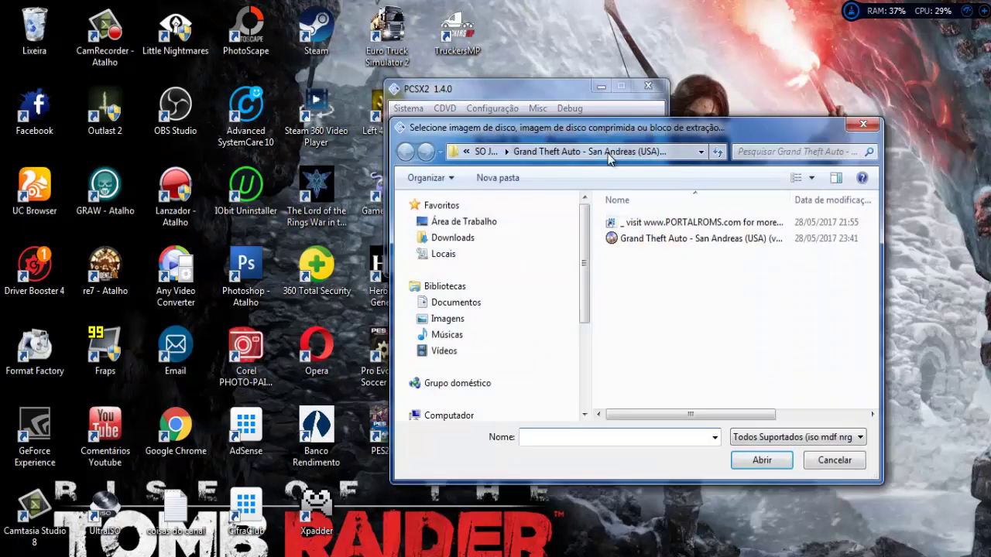
{"action": "left_click_drag", "start_coordinate": [586, 272], "coordinate": [586, 344]}
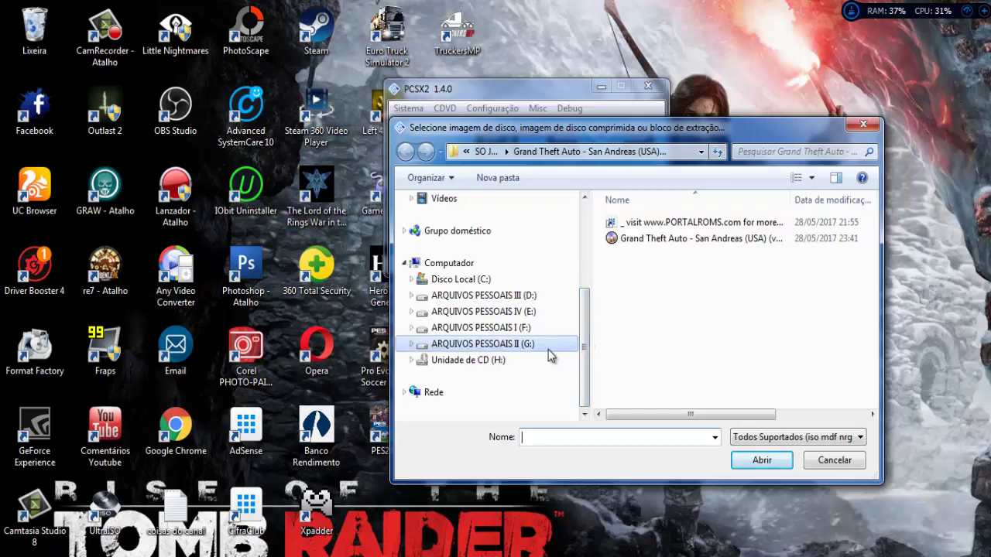
{"action": "left_click", "coordinate": [492, 299]}
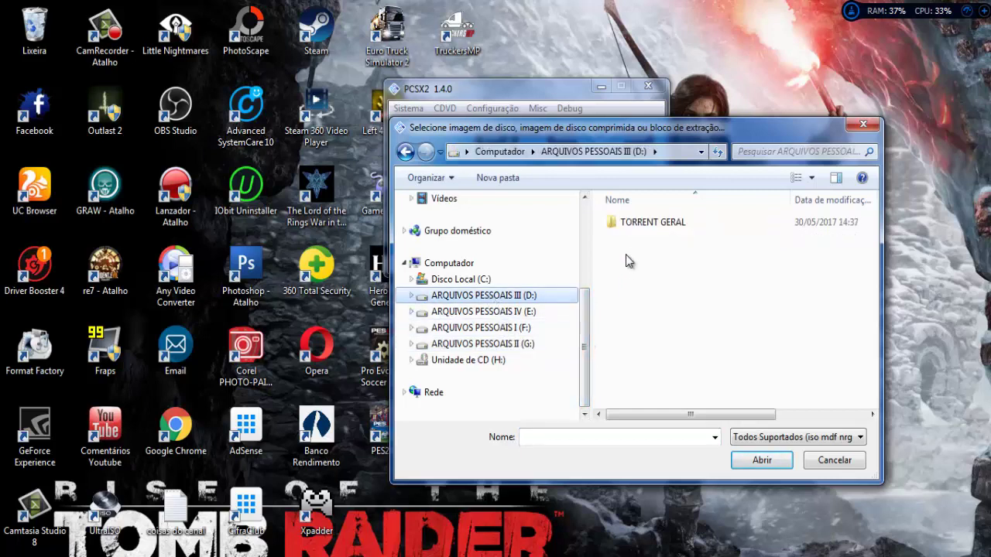
{"action": "double_click", "coordinate": [635, 223]}
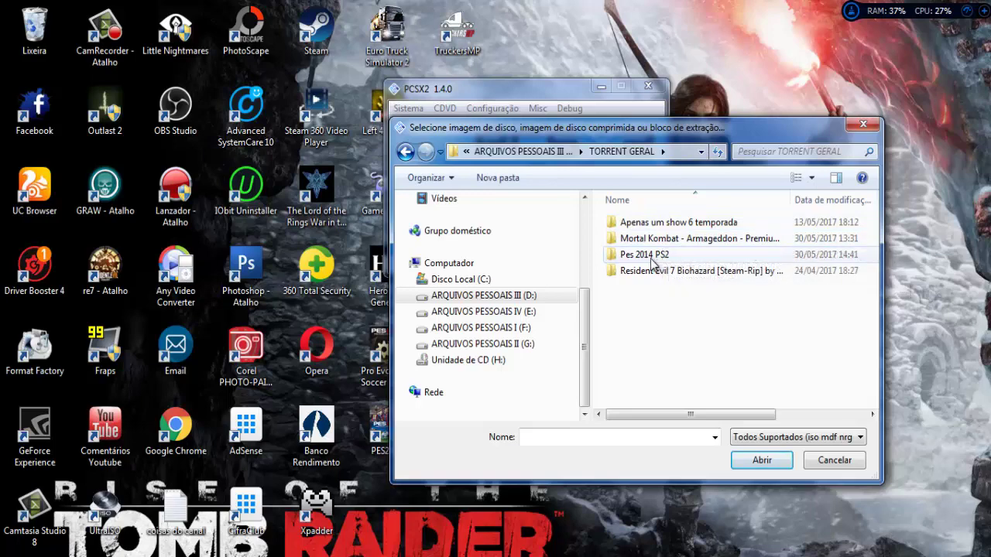
{"action": "double_click", "coordinate": [643, 255]}
{"action": "left_click", "coordinate": [636, 240]}
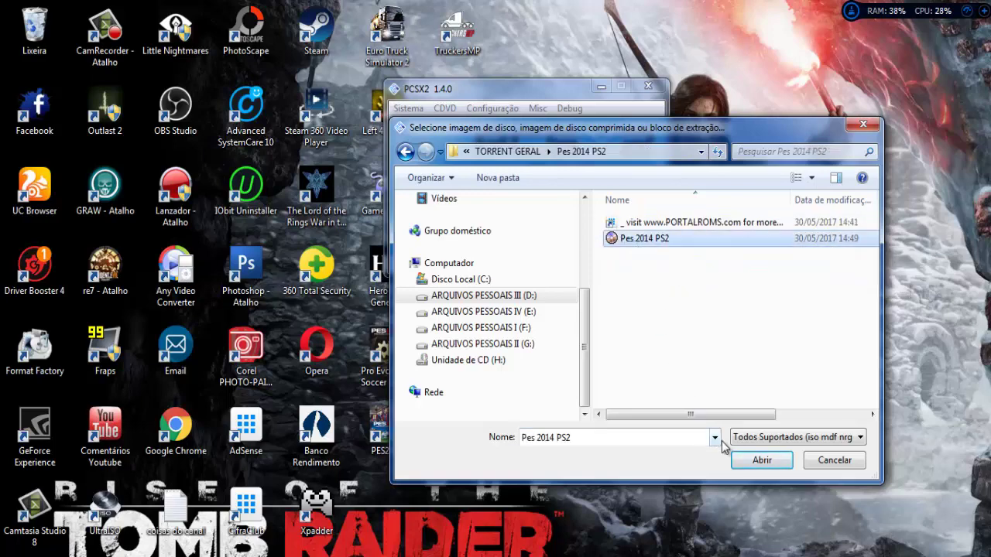
{"action": "left_click", "coordinate": [762, 460]}
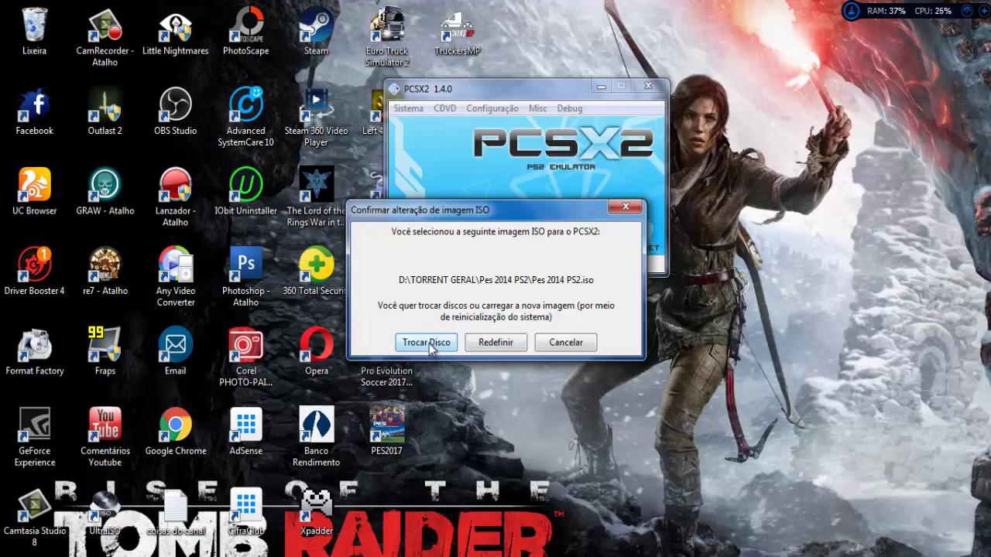
{"action": "left_click", "coordinate": [426, 342]}
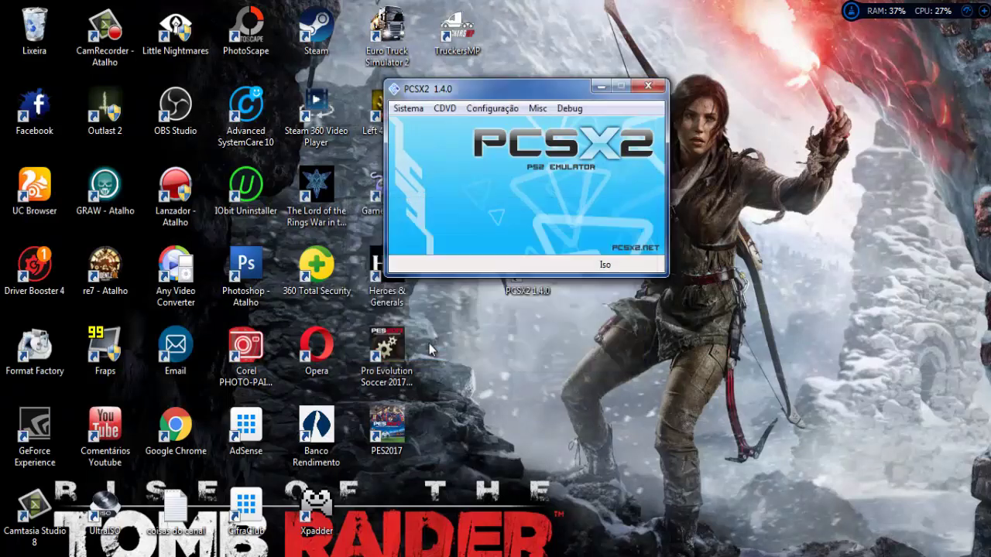
Boot the disc with the fast CDVD reload, accept the PS2 reset, and move the game window higher on the desktop
{"action": "left_click", "coordinate": [408, 108]}
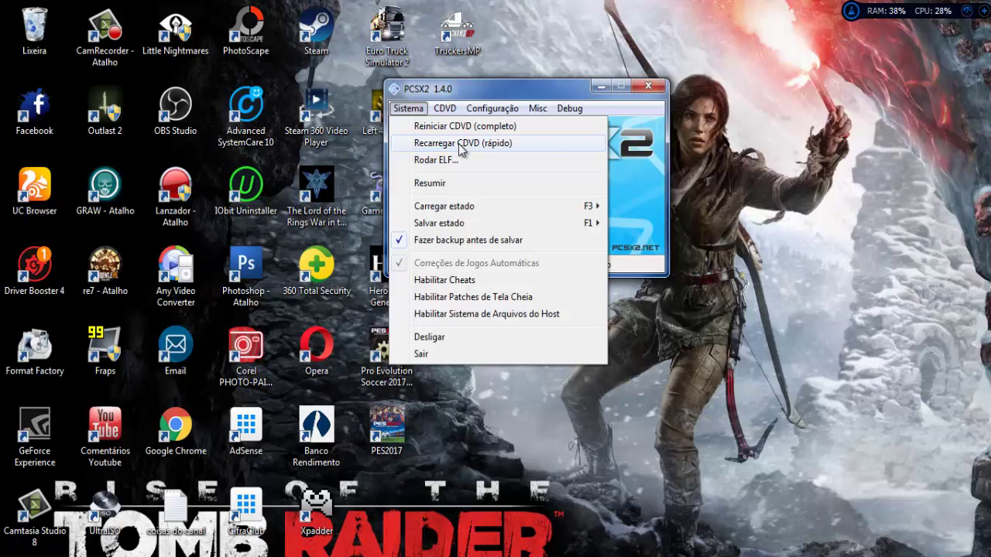
{"action": "left_click", "coordinate": [462, 144]}
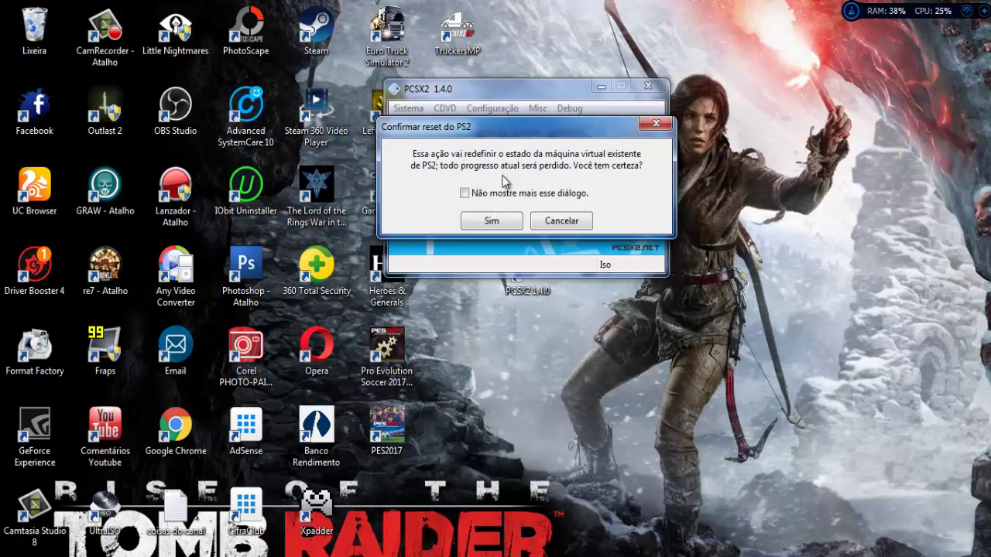
{"action": "left_click", "coordinate": [496, 220]}
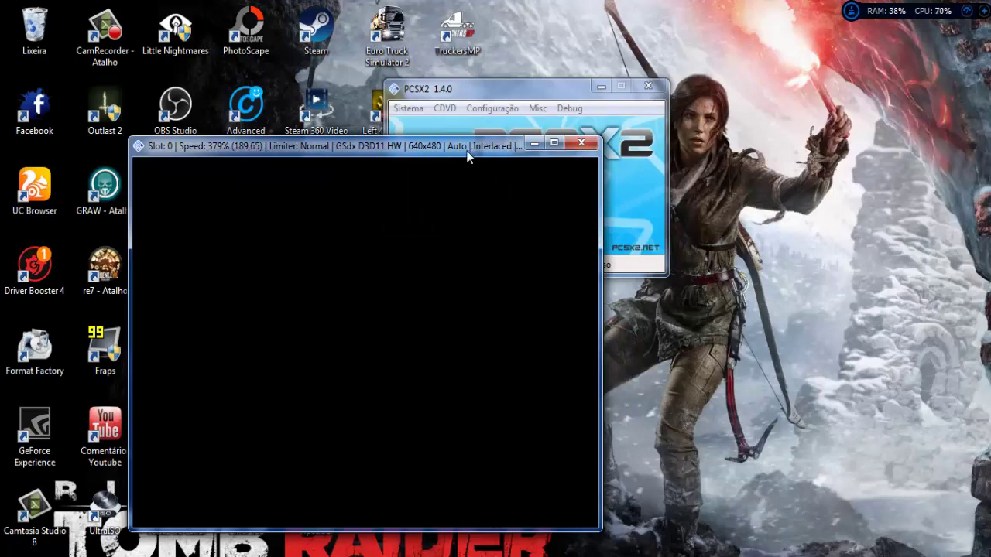
{"action": "left_click_drag", "start_coordinate": [467, 157], "coordinate": [611, 45]}
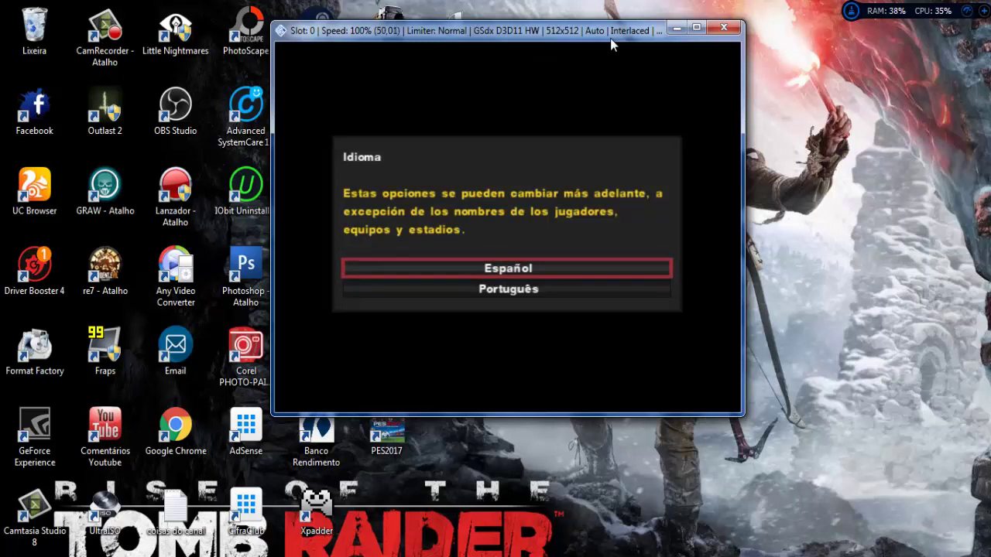
Choose Português as the game language and opt to save the options file to Memory Card 1
{"action": "key", "text": "Return"}
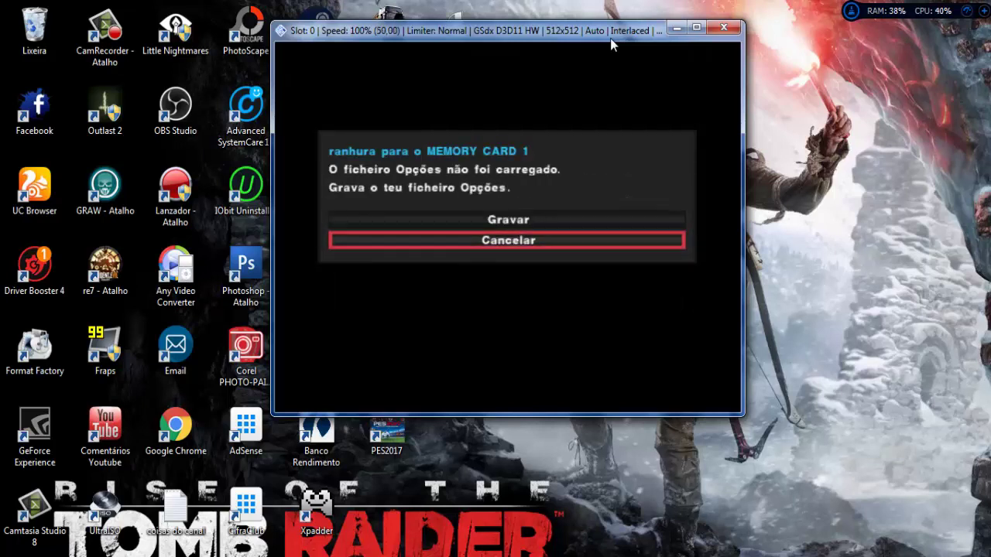
{"action": "key", "text": "Up"}
{"action": "key", "text": "Return"}
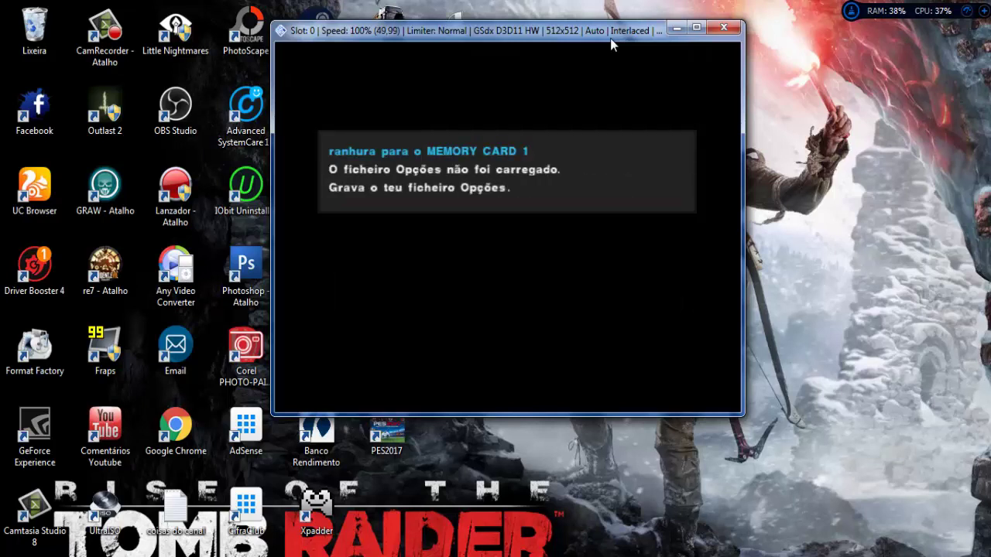
{"action": "key", "text": "Return"}
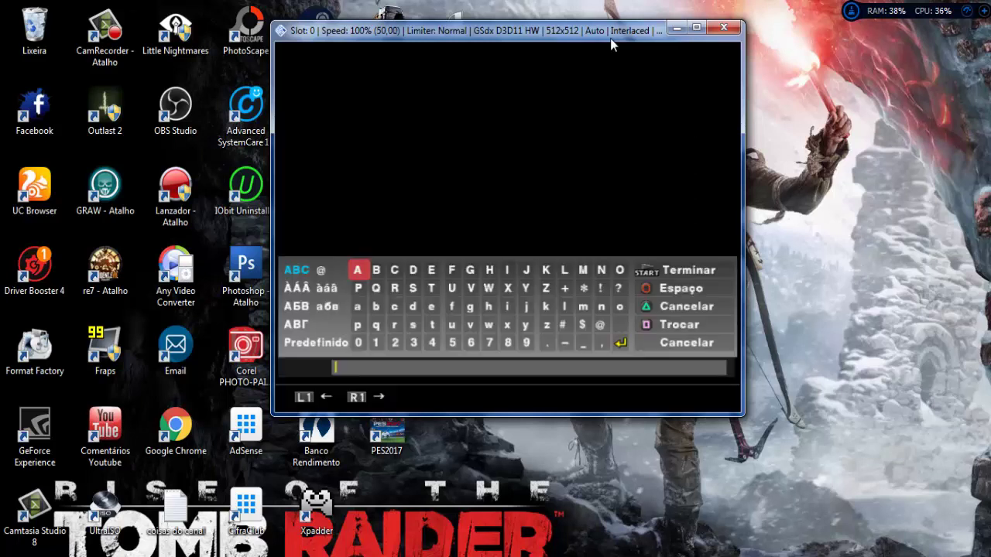
Enter ABC as the game's user name, finish the entry and continue to saving the options file
{"action": "key", "text": "Return"}
{"action": "key", "text": "Right"}
{"action": "key", "text": "Return"}
{"action": "key", "text": "Right"}
{"action": "key", "text": "Return"}
{"action": "key", "text": "Right"}
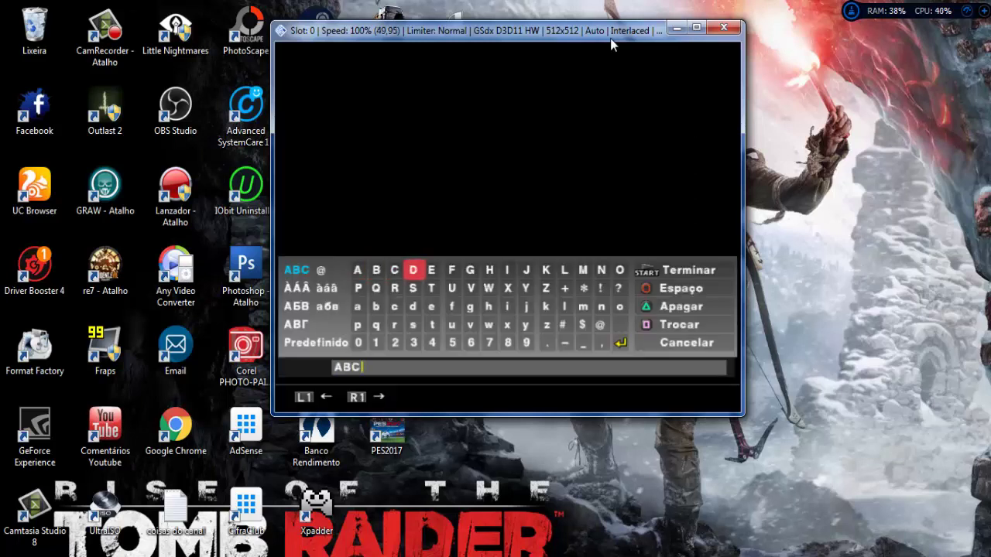
{"action": "key", "text": "Right"}
{"action": "key", "text": "Right"}
{"action": "key", "text": "Right"}
{"action": "key", "text": "Right"}
{"action": "key", "text": "Right"}
{"action": "key", "text": "Right"}
{"action": "key", "text": "Right"}
{"action": "key", "text": "Right"}
{"action": "key", "text": "Right"}
{"action": "key", "text": "Right"}
{"action": "key", "text": "Right"}
{"action": "key", "text": "Right"}
{"action": "key", "text": "Right"}
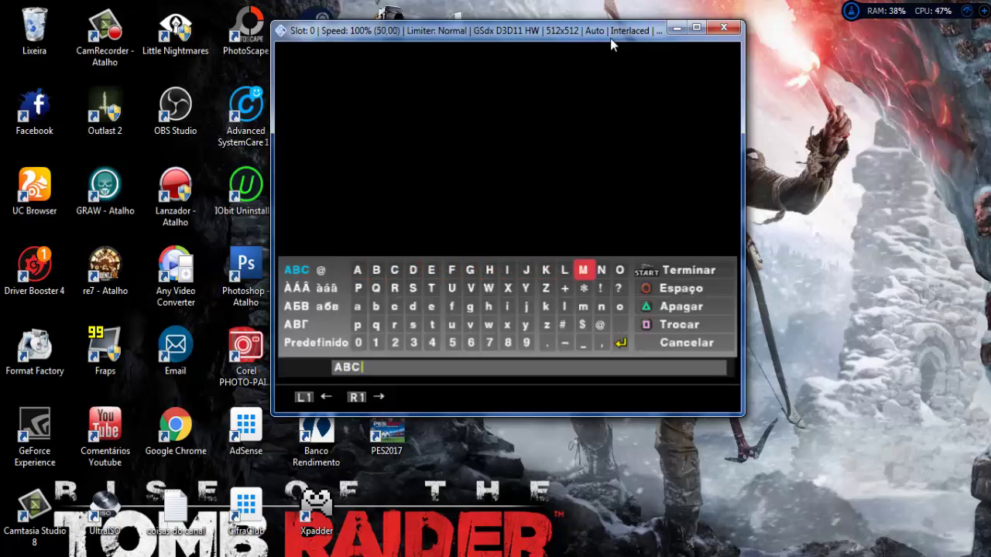
{"action": "key", "text": "Left"}
{"action": "key", "text": "Return"}
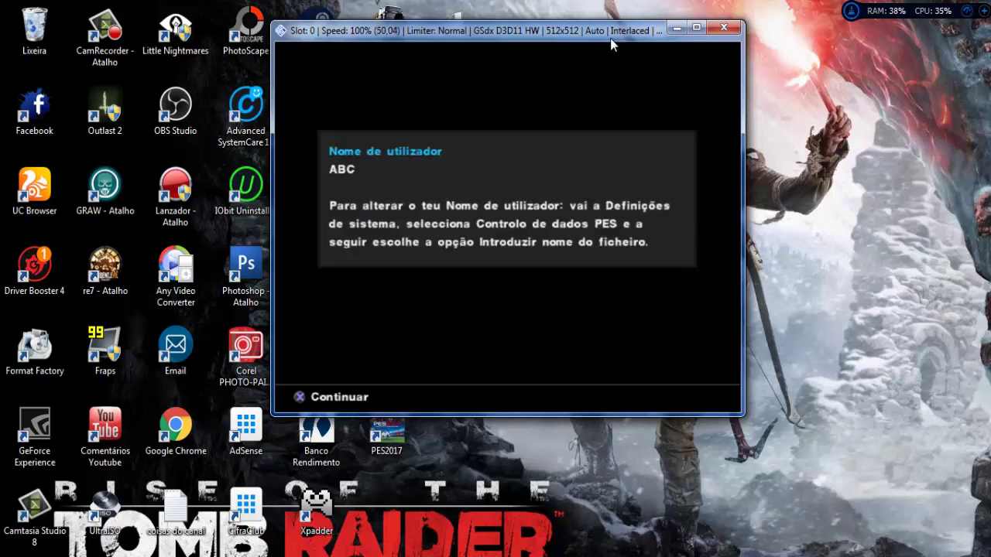
{"action": "key", "text": "Return"}
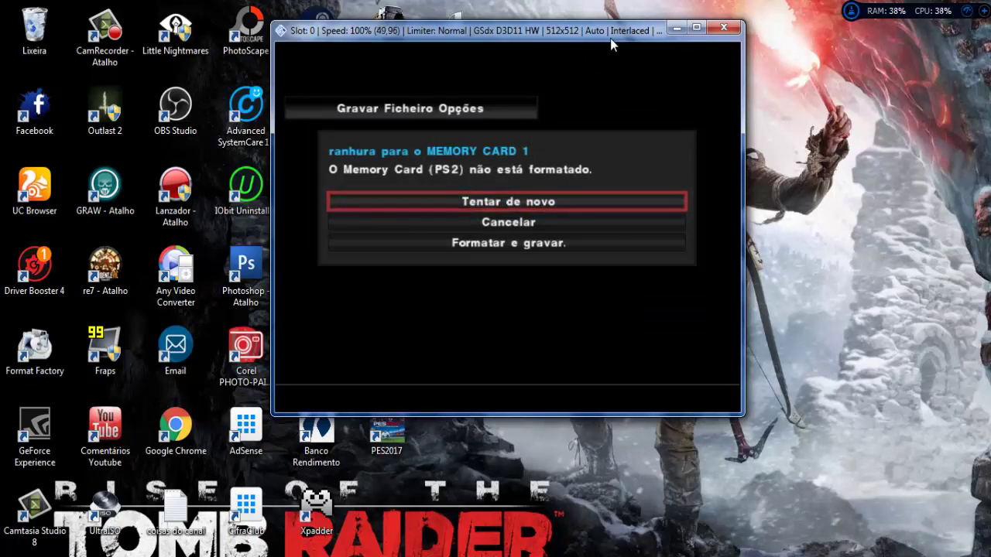
Format Memory Card 1 and save the options file on it
{"action": "key", "text": "Down"}
{"action": "key", "text": "Down"}
{"action": "key", "text": "Return"}
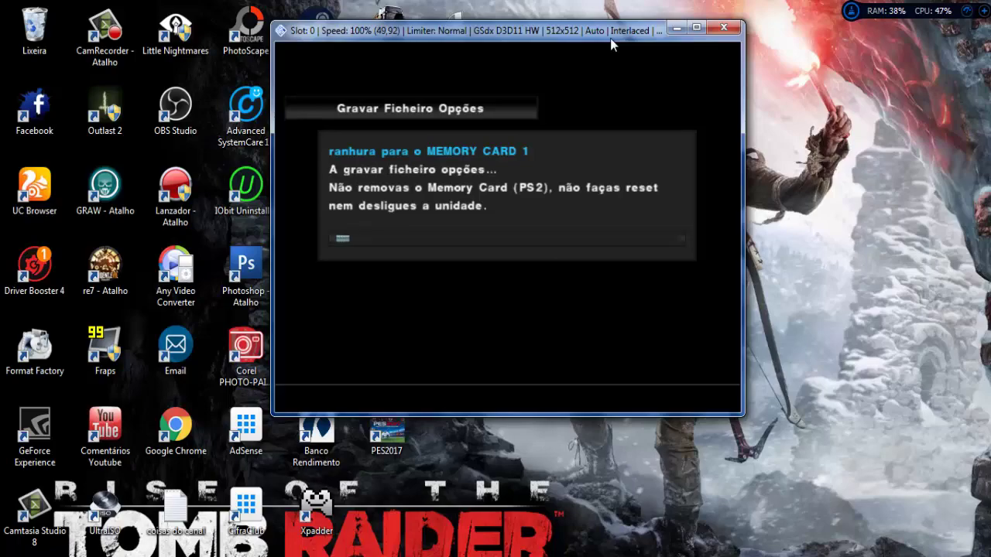
Switch the game to full screen, start it in PAL (50Hz) mode and set the difficulty to Intermédio
{"action": "key", "text": "alt+Return"}
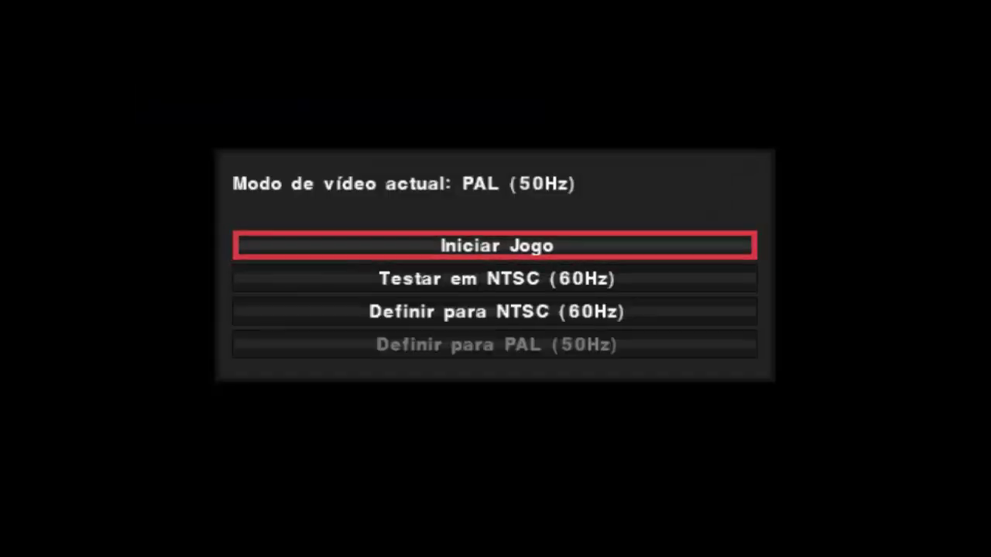
{"action": "key", "text": "Return"}
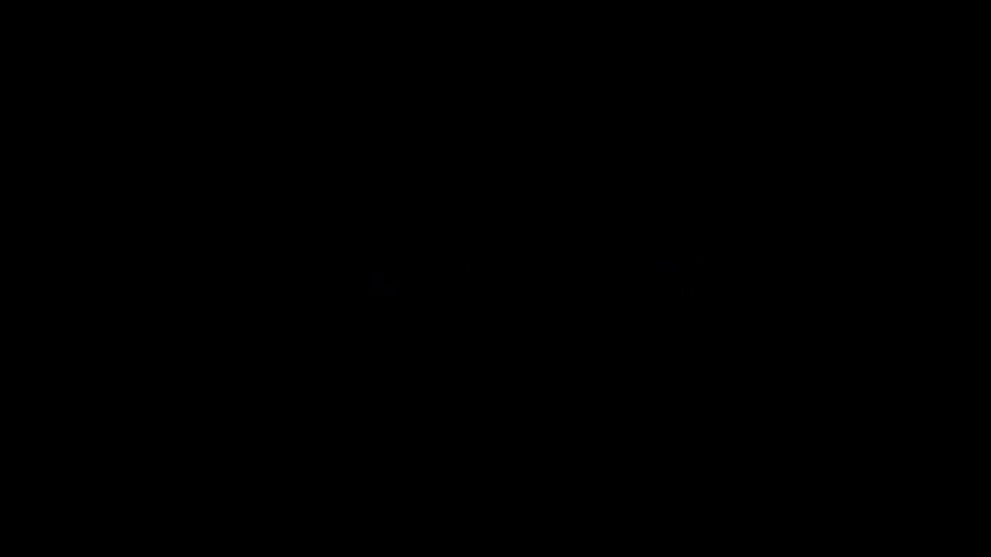
{"action": "key", "text": "Return"}
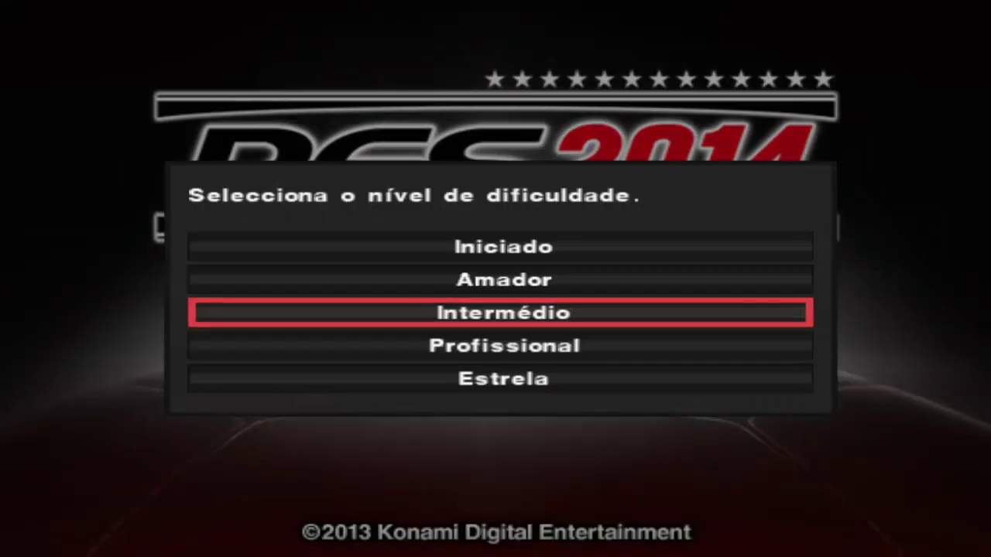
{"action": "key", "text": "Return"}
Start a new UEFA Champions League competition with FC Barcelona as player 1's team and accept the groups
{"action": "key", "text": "Return"}
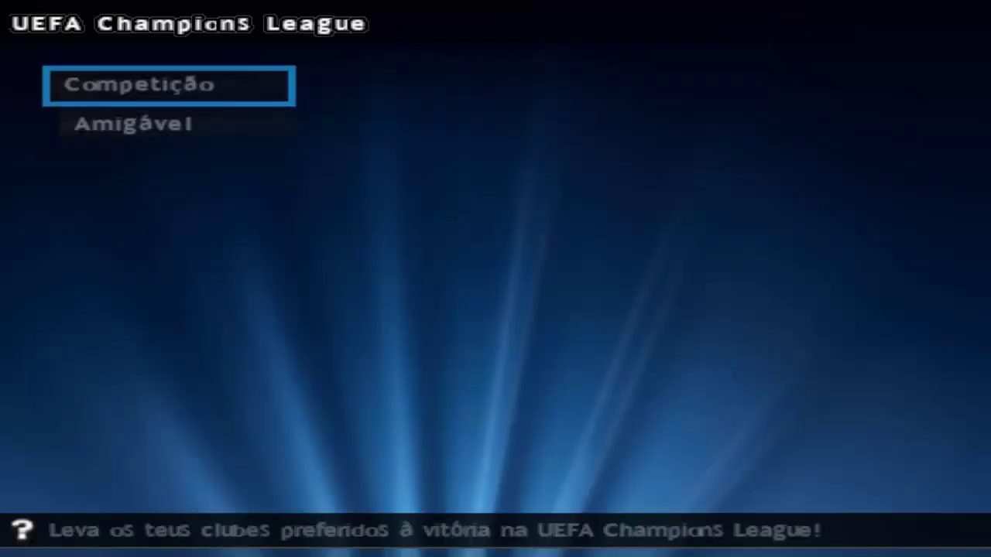
{"action": "key", "text": "Return"}
{"action": "key", "text": "Up"}
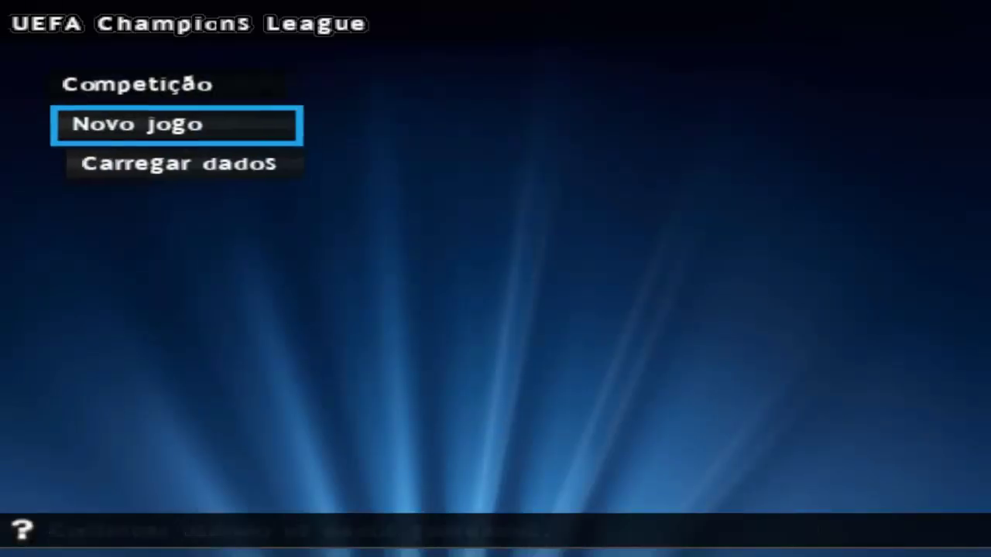
{"action": "key", "text": "Return"}
{"action": "key", "text": "Return"}
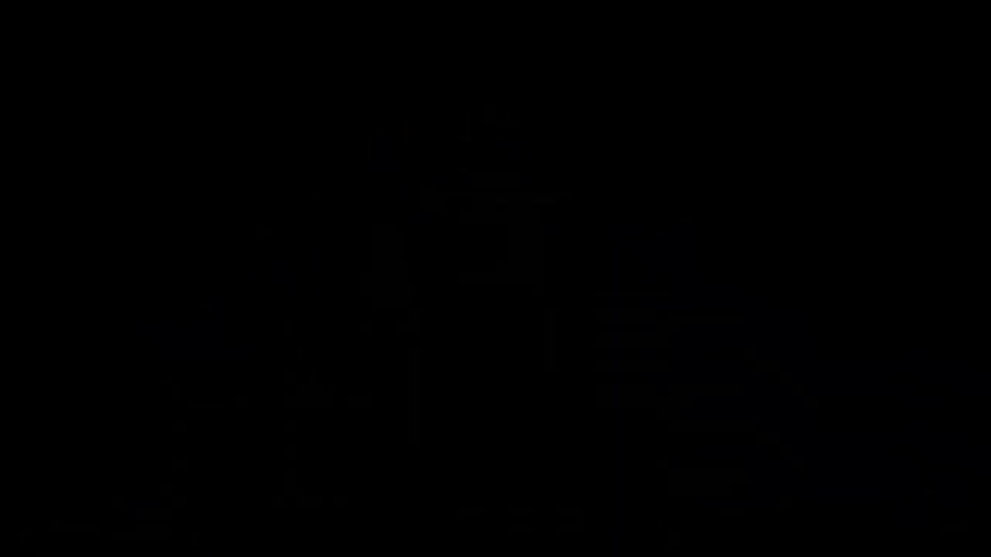
{"action": "key", "text": "a"}
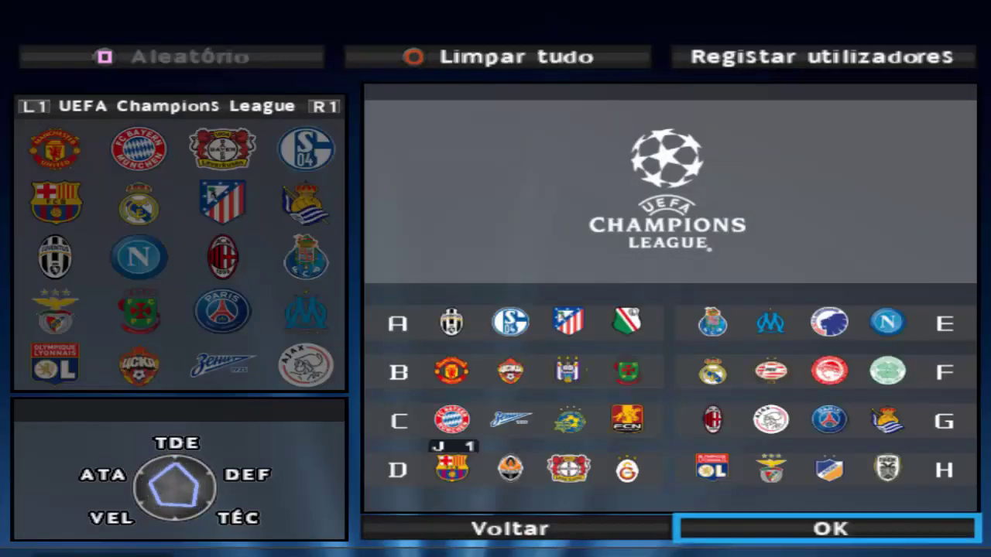
{"action": "key", "text": "Return"}
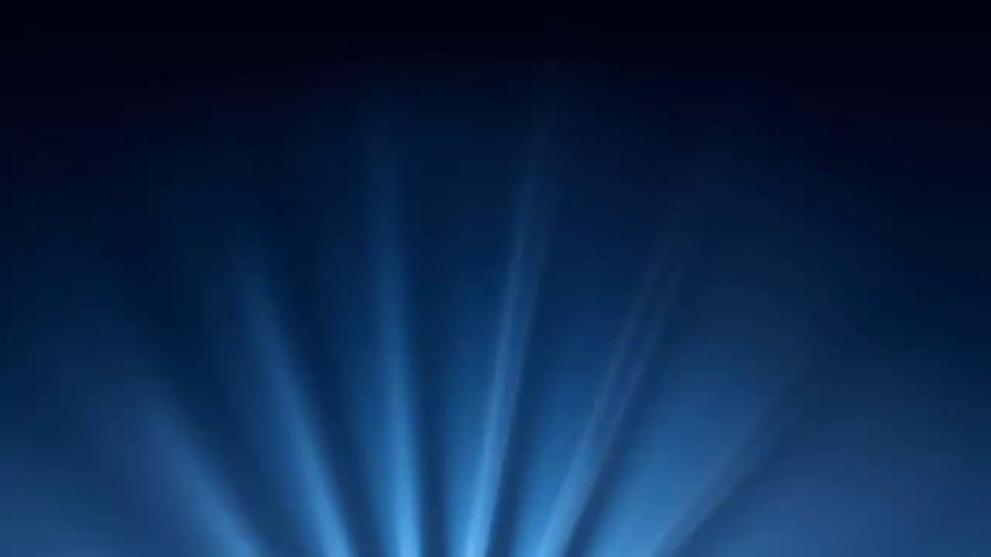
Set the match duration to 5 min. in the general settings and accept them
{"action": "key", "text": "Down"}
{"action": "key", "text": "Down"}
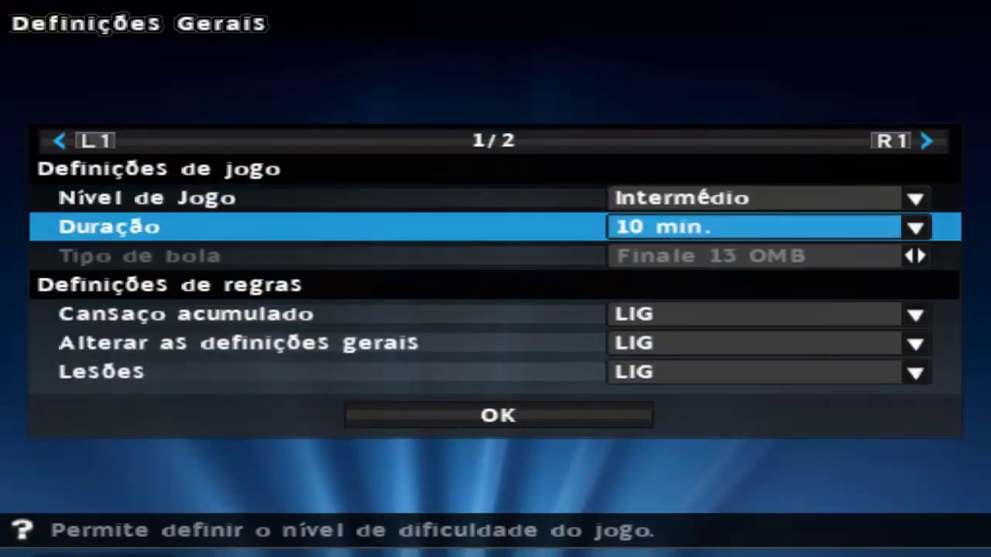
{"action": "key", "text": "Return"}
{"action": "key", "text": "Up"}
{"action": "key", "text": "Return"}
{"action": "key", "text": "Down"}
{"action": "key", "text": "Down"}
{"action": "key", "text": "Down"}
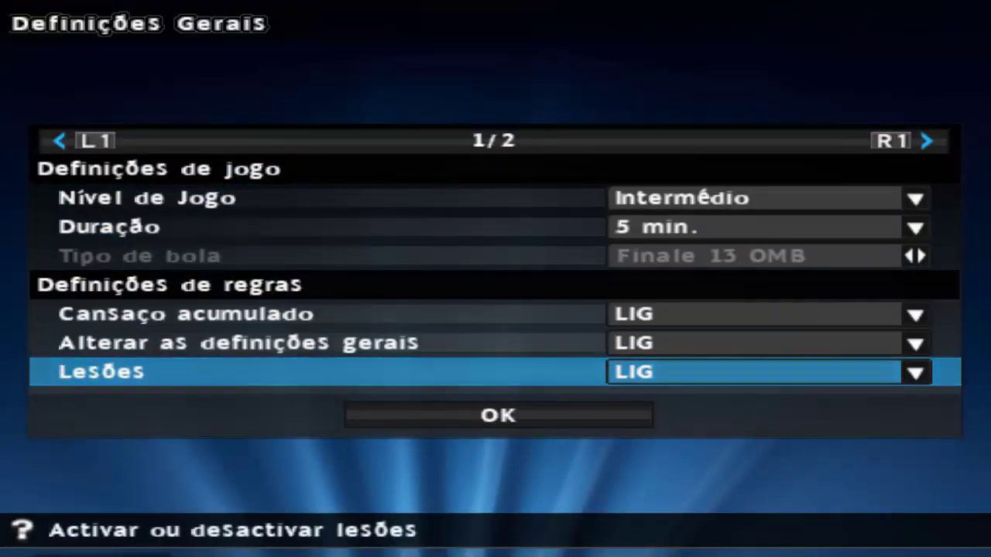
{"action": "key", "text": "Down"}
{"action": "key", "text": "Return"}
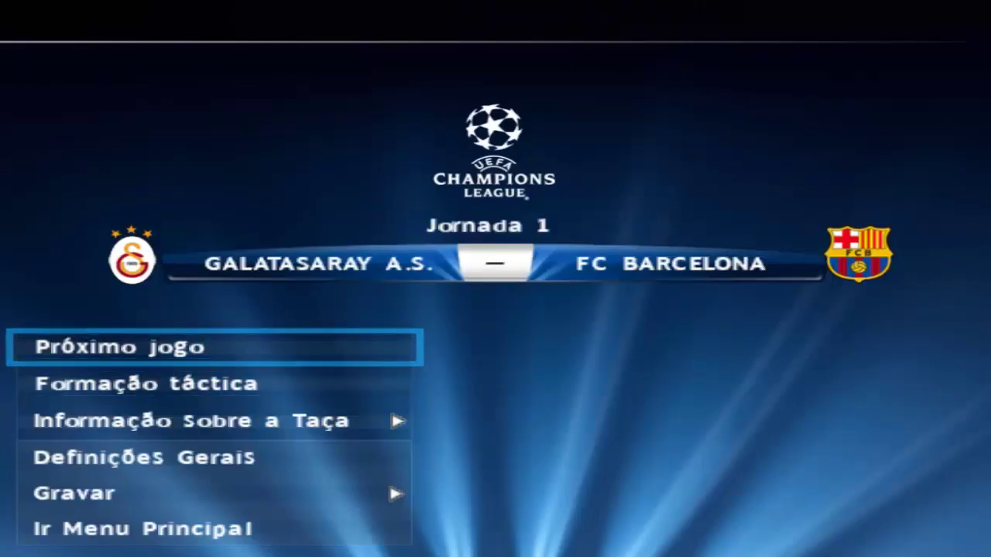
Open the next match, Galatasaray A.S. against FC Barcelona, and choose Equipamento B for both teams
{"action": "key", "text": "Return"}
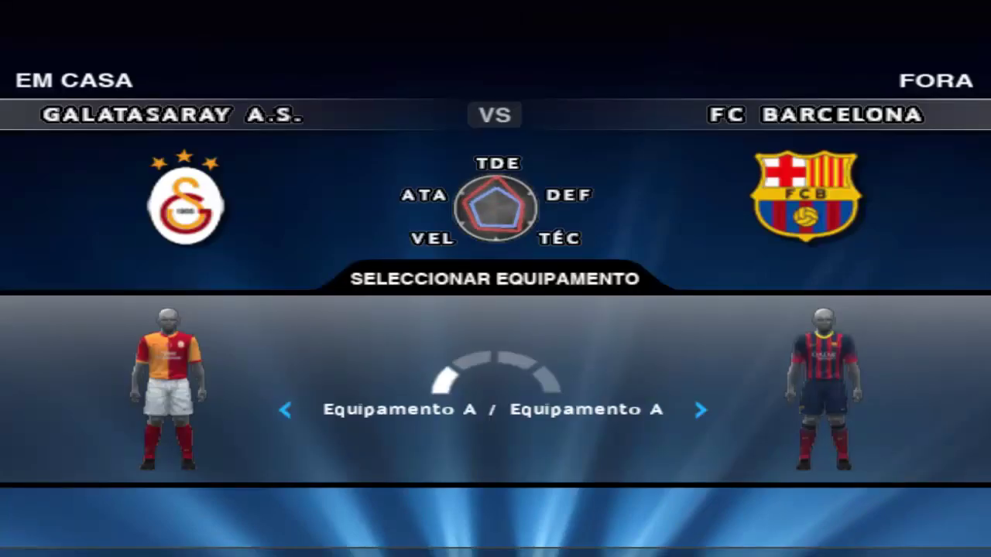
{"action": "key", "text": "Right"}
{"action": "key", "text": "Right"}
{"action": "key", "text": "Right"}
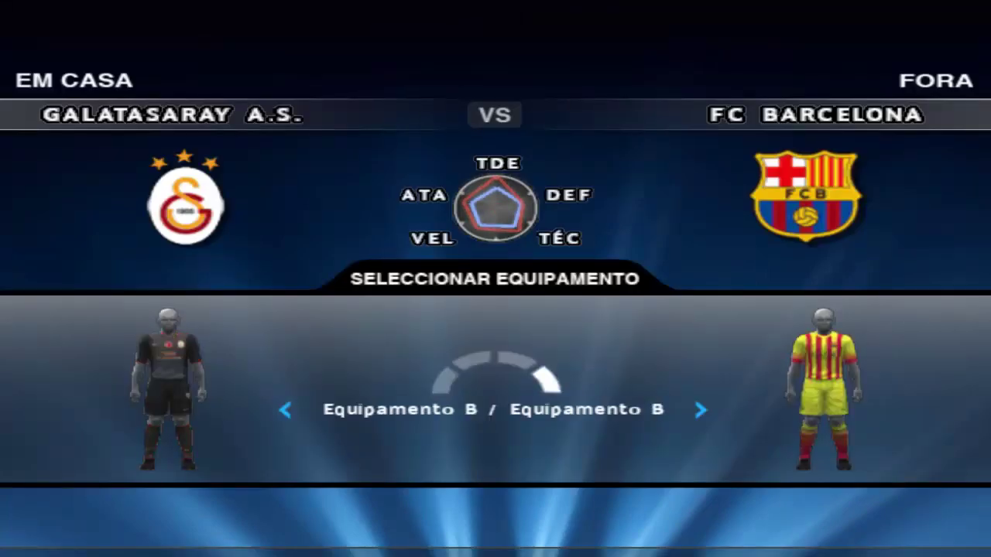
{"action": "key", "text": "Left"}
{"action": "key", "text": "Right"}
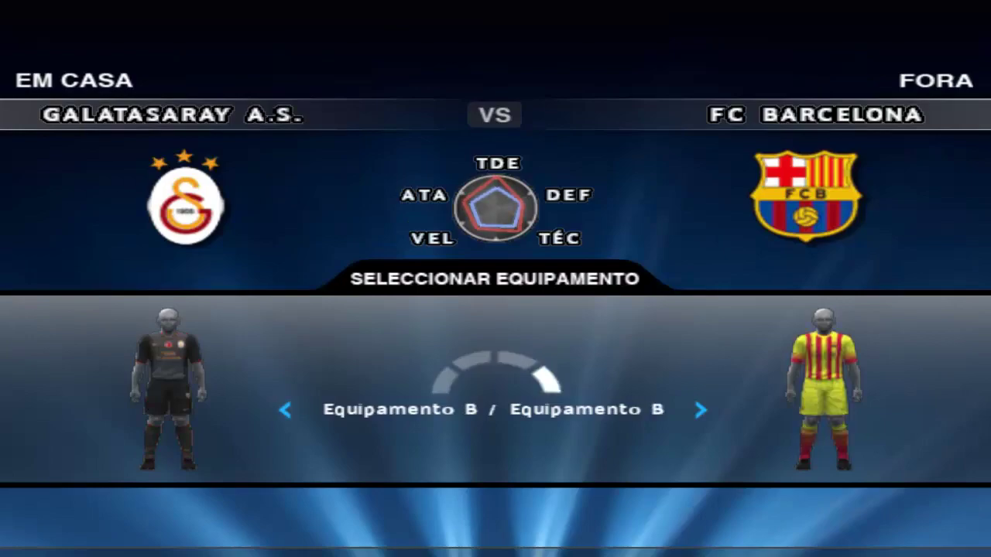